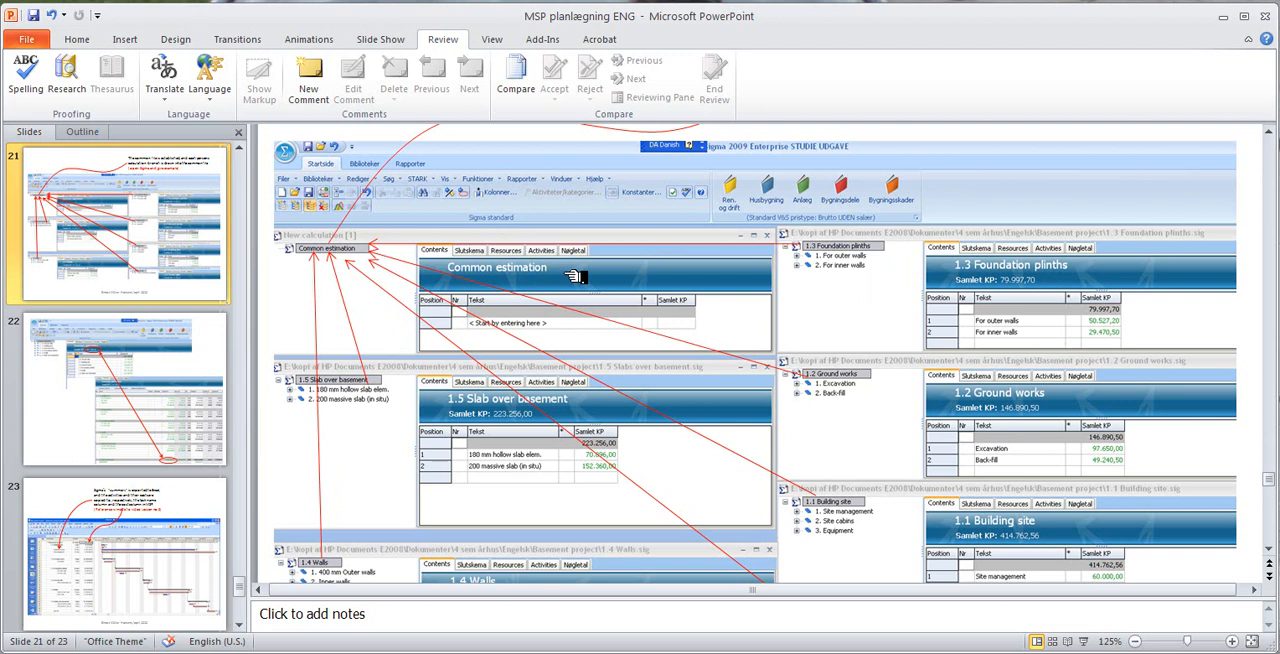
- Review slides 21 to 23 on merging the Sigma estimates and transferring activities and costs to the project schedule
key(Page_Down)
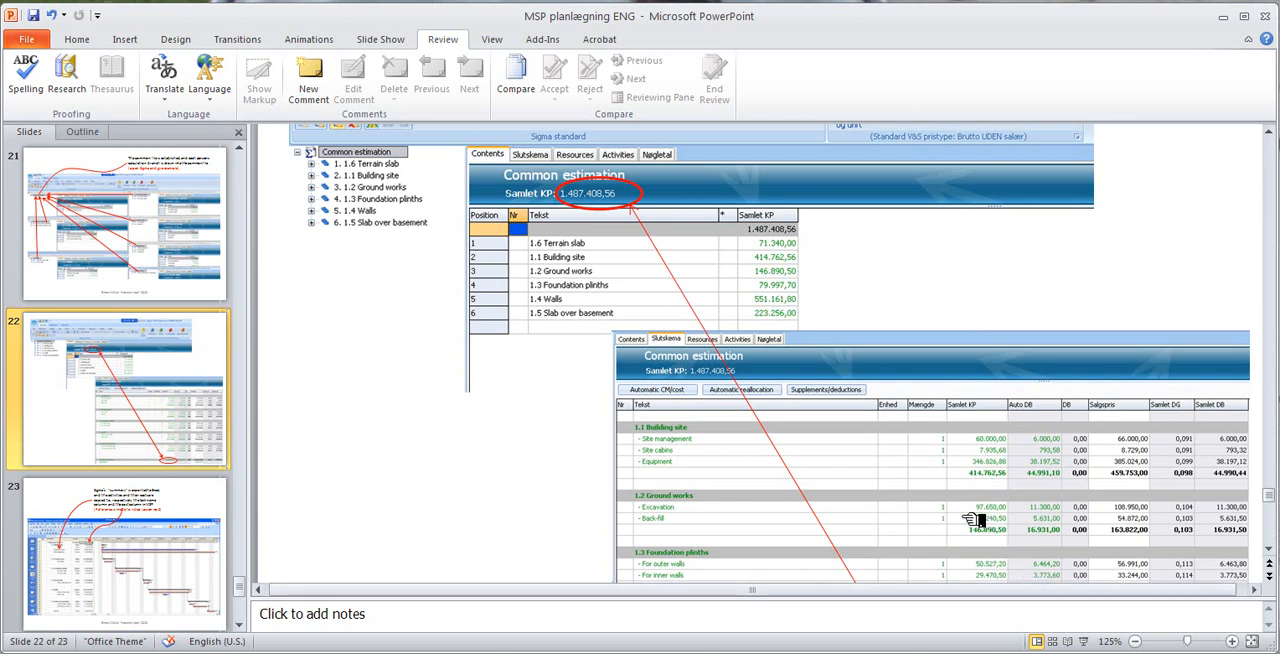
key(Page_Down)
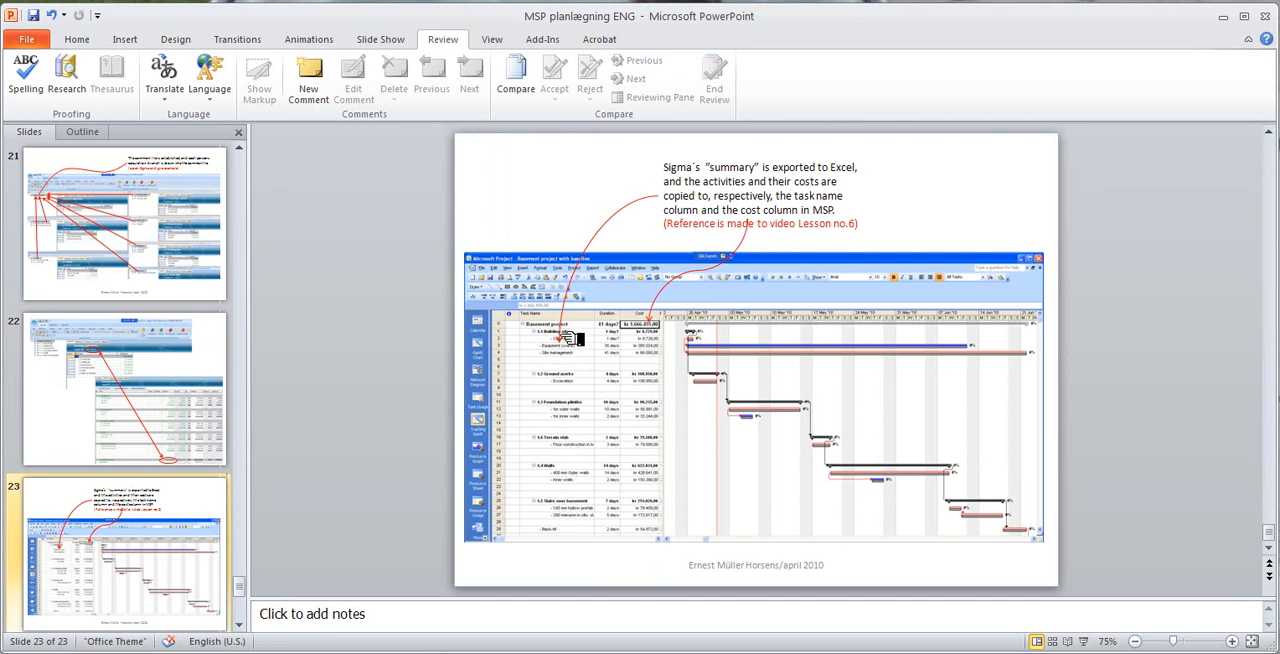
key(Page_Up)
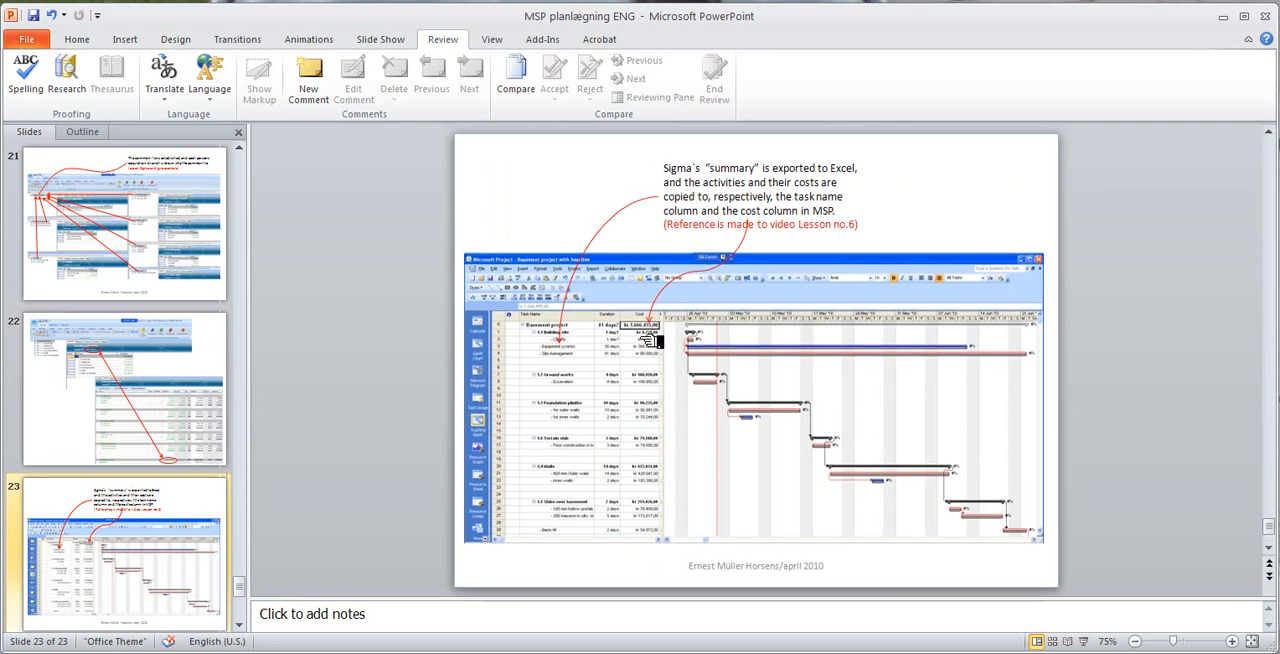
key(Page_Down)
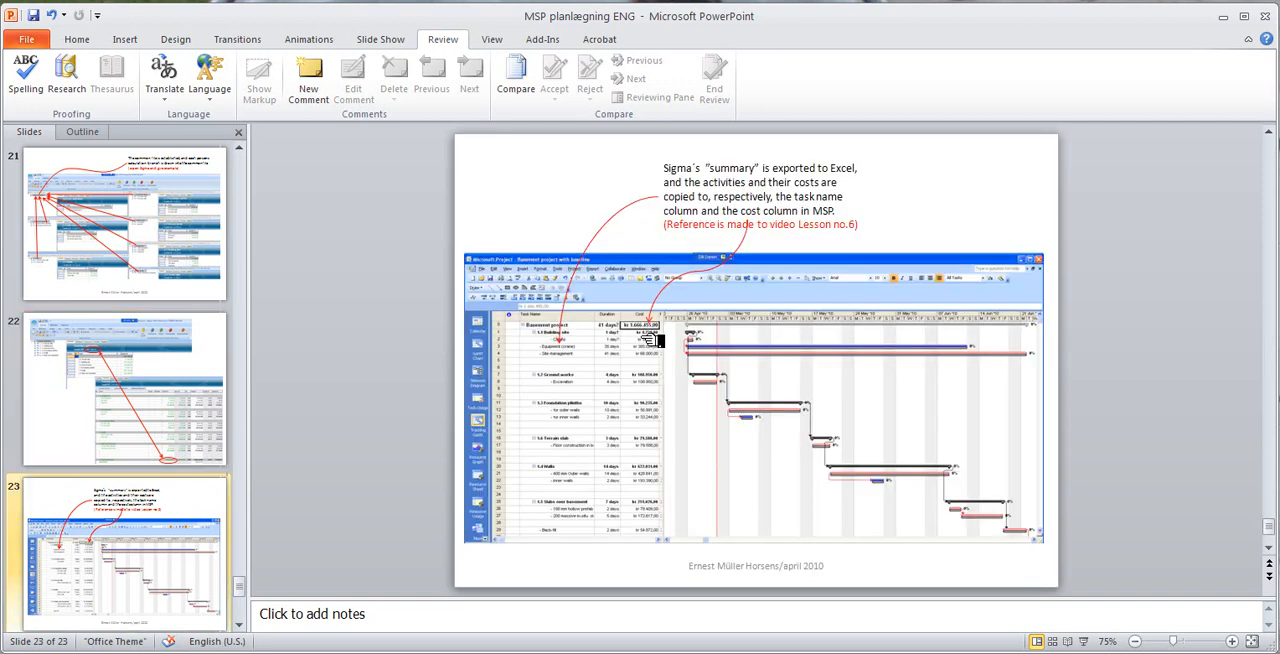
scroll(655, 343, up, 3)
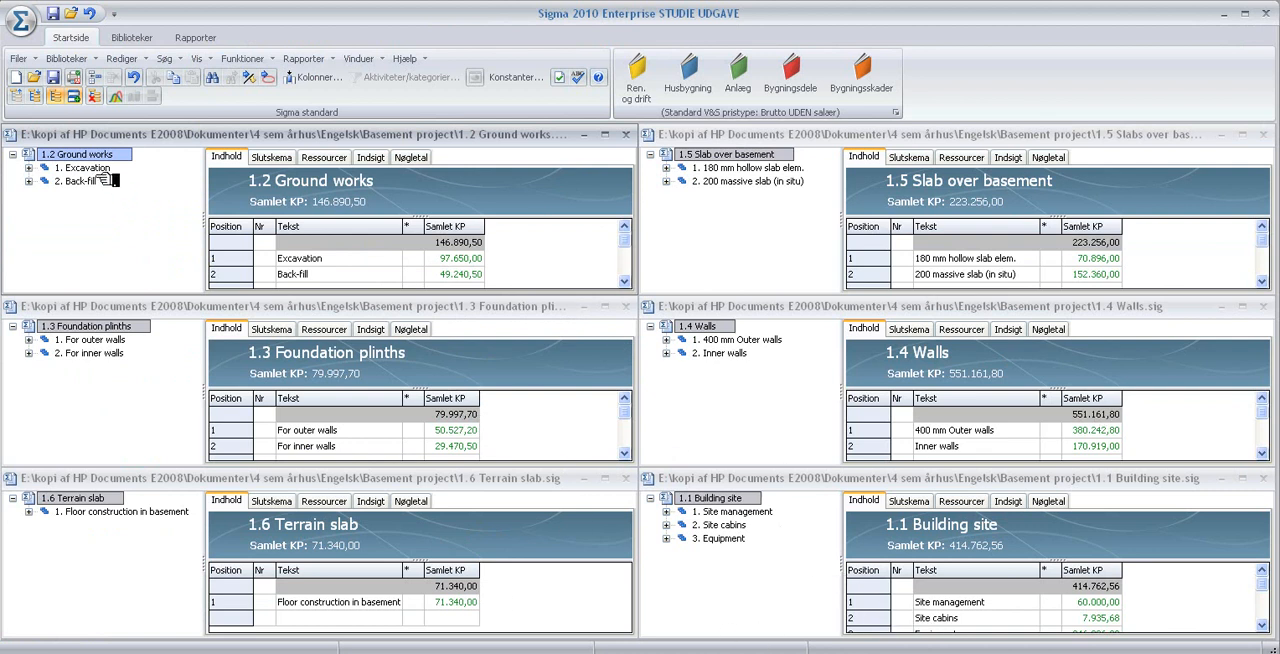
- In Sigma, create a calculation named "Common estimation of basement" and copy the 1.2 Ground works estimate into it
click(30, 82)
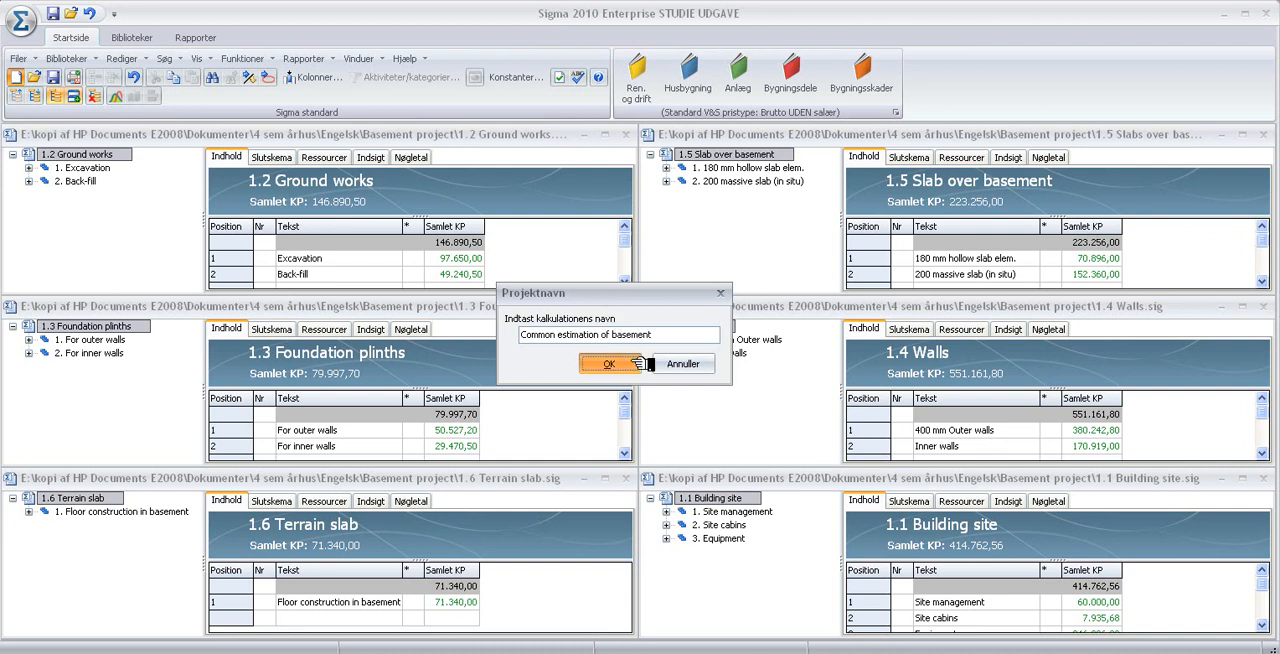
click(609, 364)
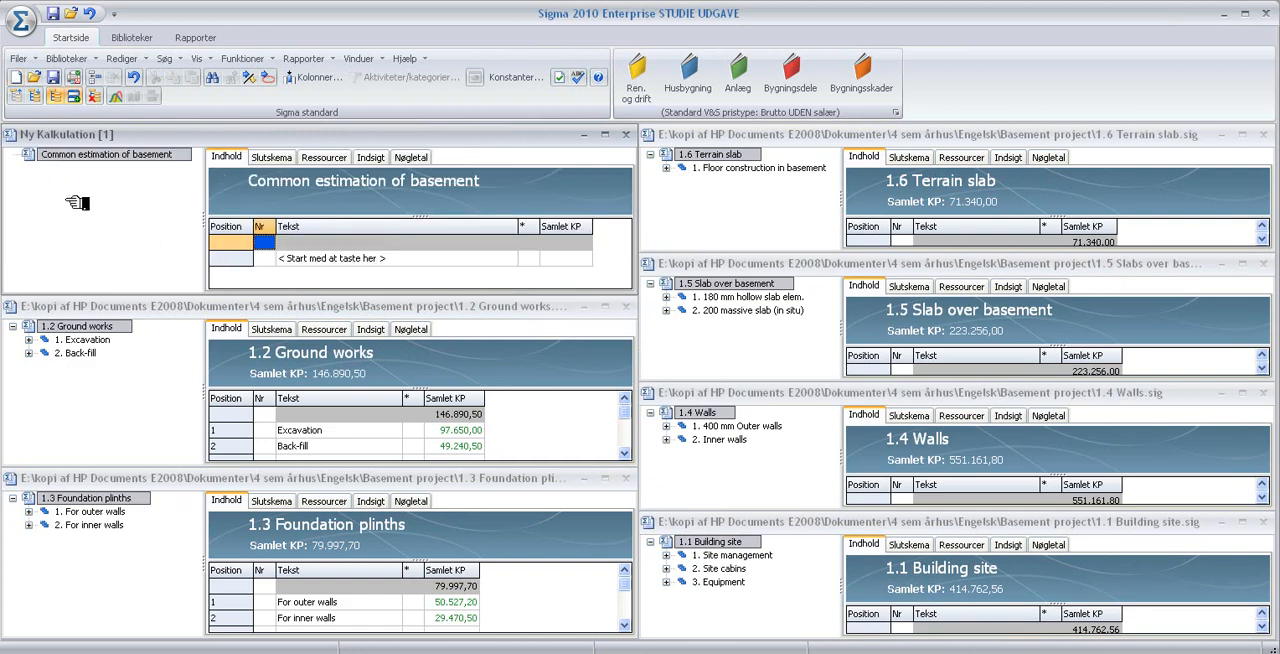
drag(90, 333, 97, 154)
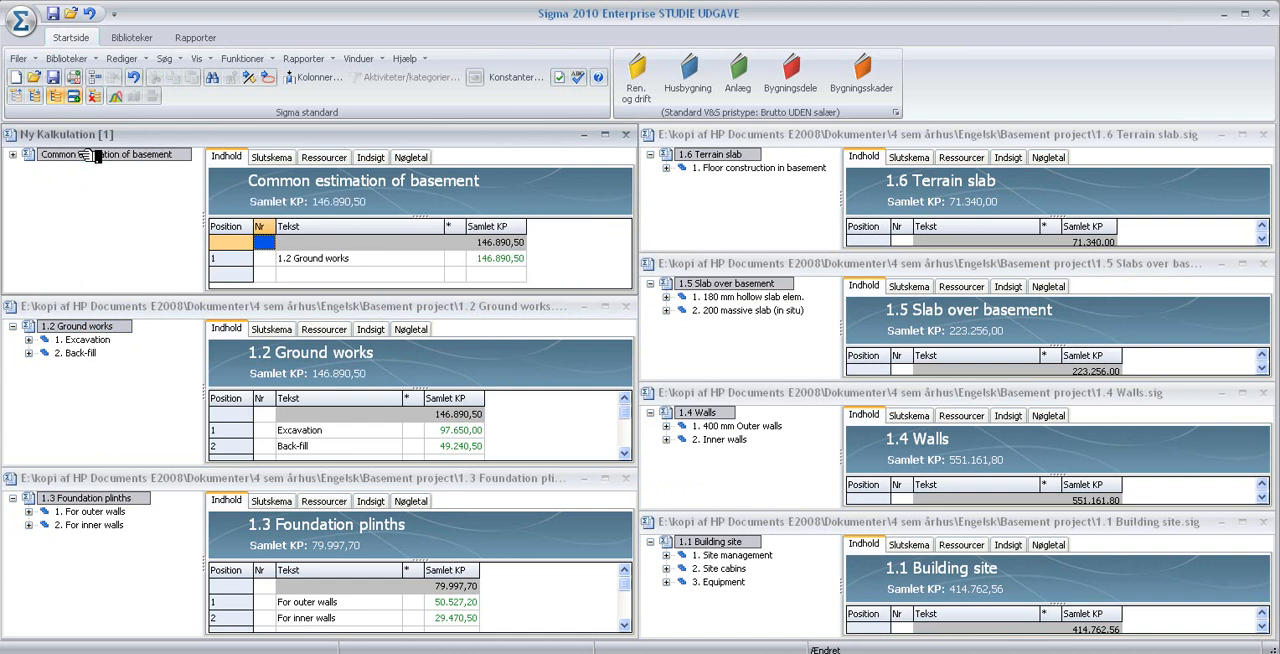
- Copy the Foundation plinths, Terrain slab, Slab over basement, Walls and Building site estimates into the common estimation
drag(115, 500, 117, 157)
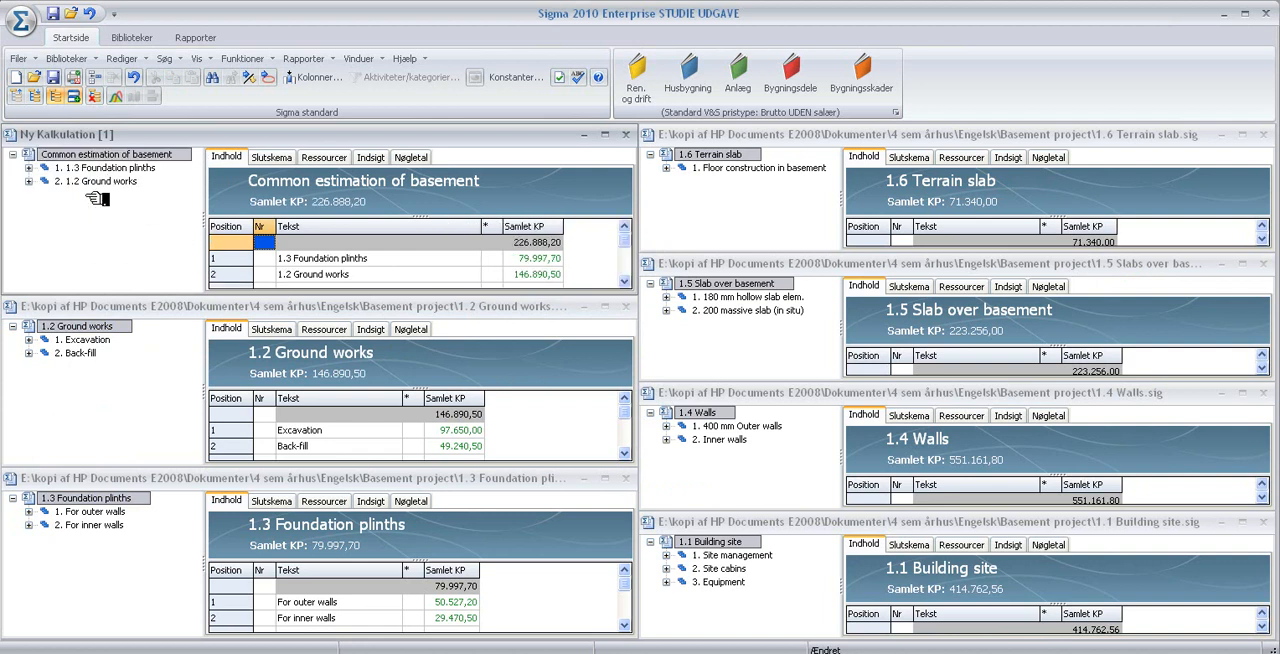
drag(730, 156, 170, 158)
drag(764, 290, 165, 156)
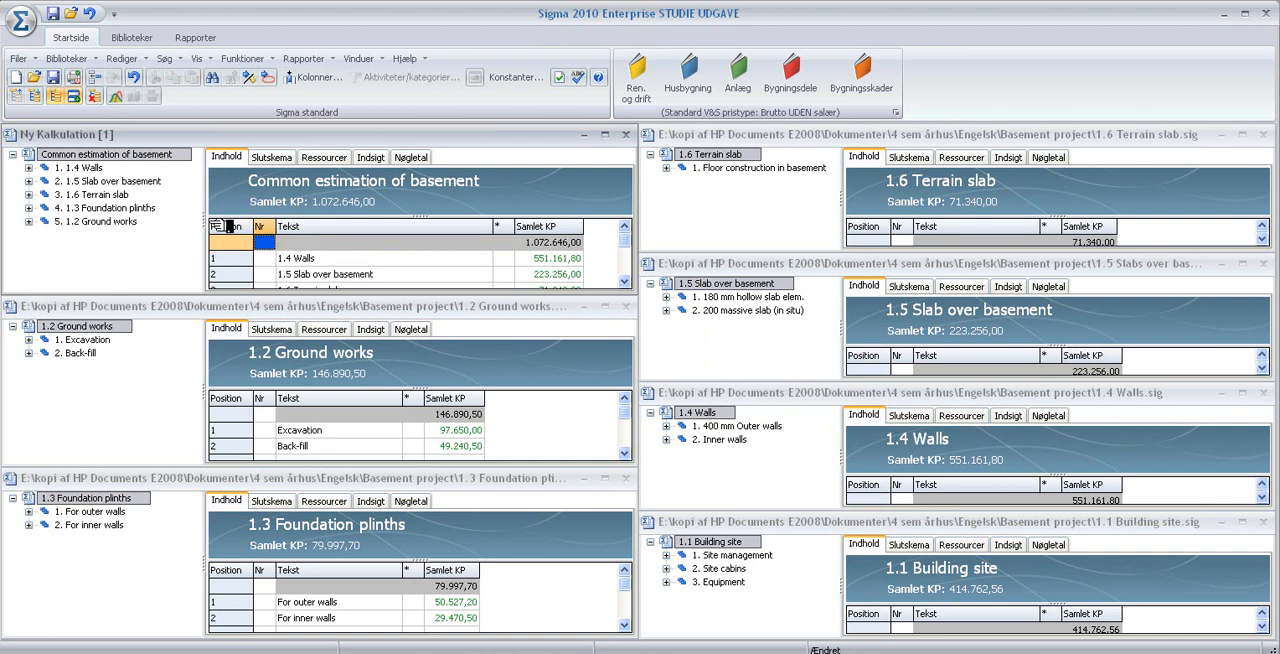
drag(735, 542, 119, 157)
- Maximize the common estimation and show its Slutskema, checking the list of activities through to the grand totals
click(607, 137)
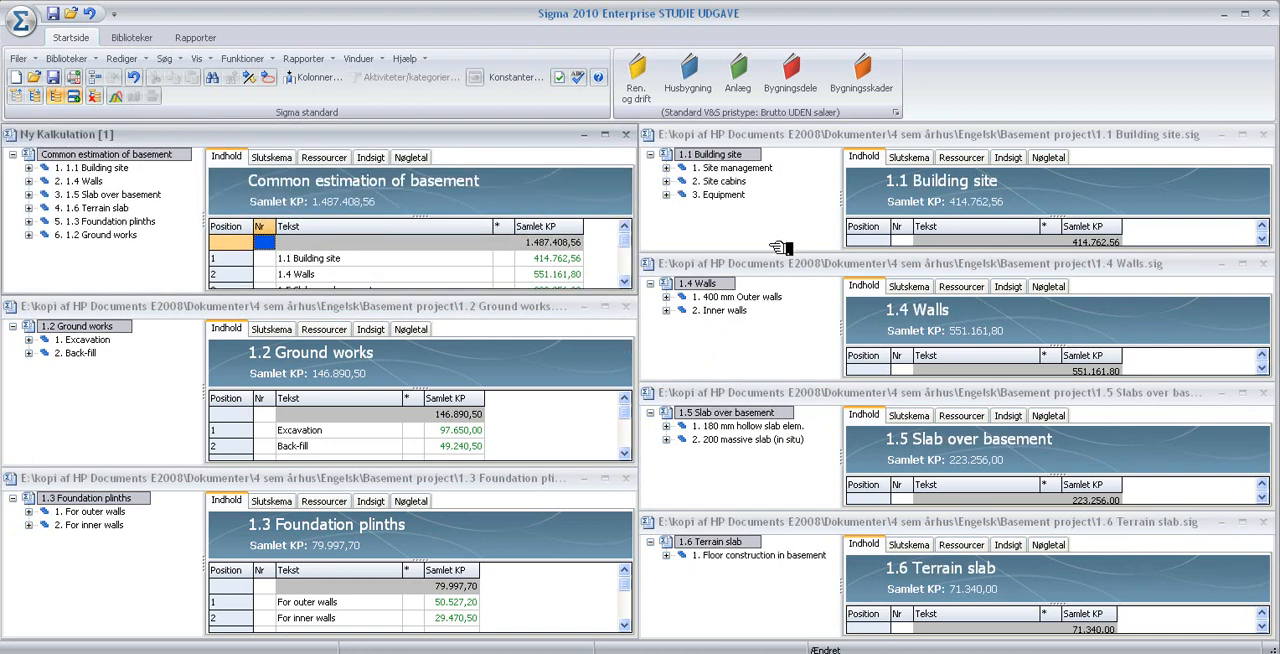
click(1266, 136)
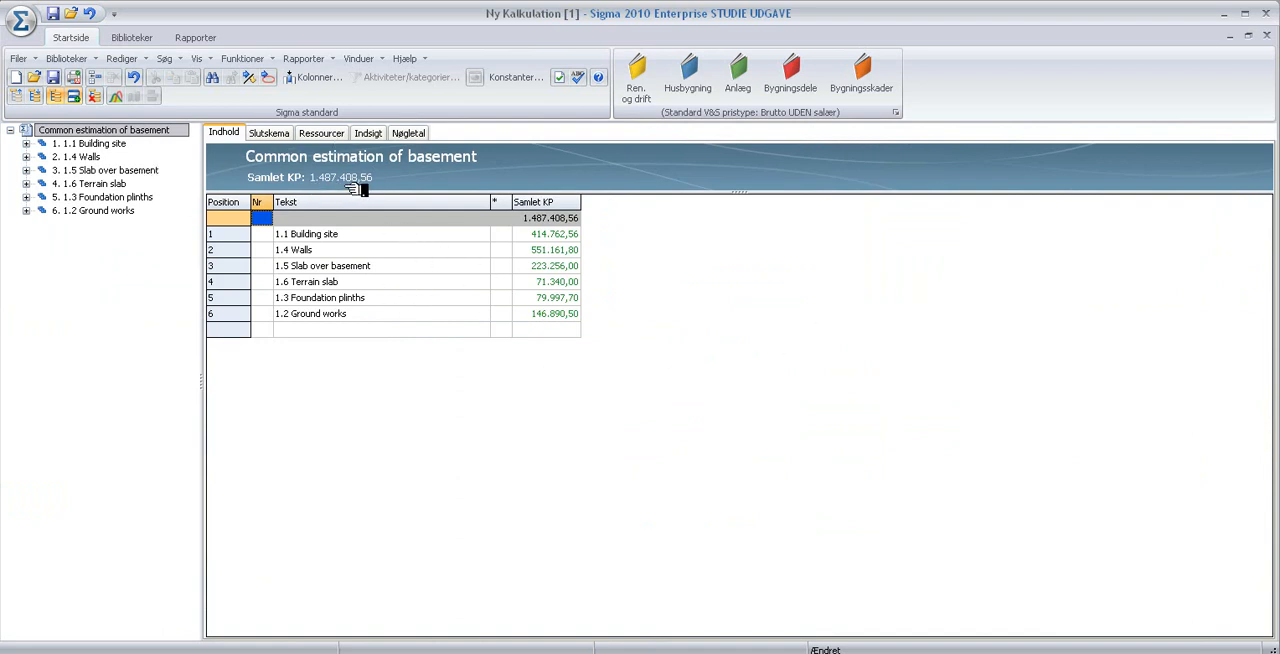
click(281, 135)
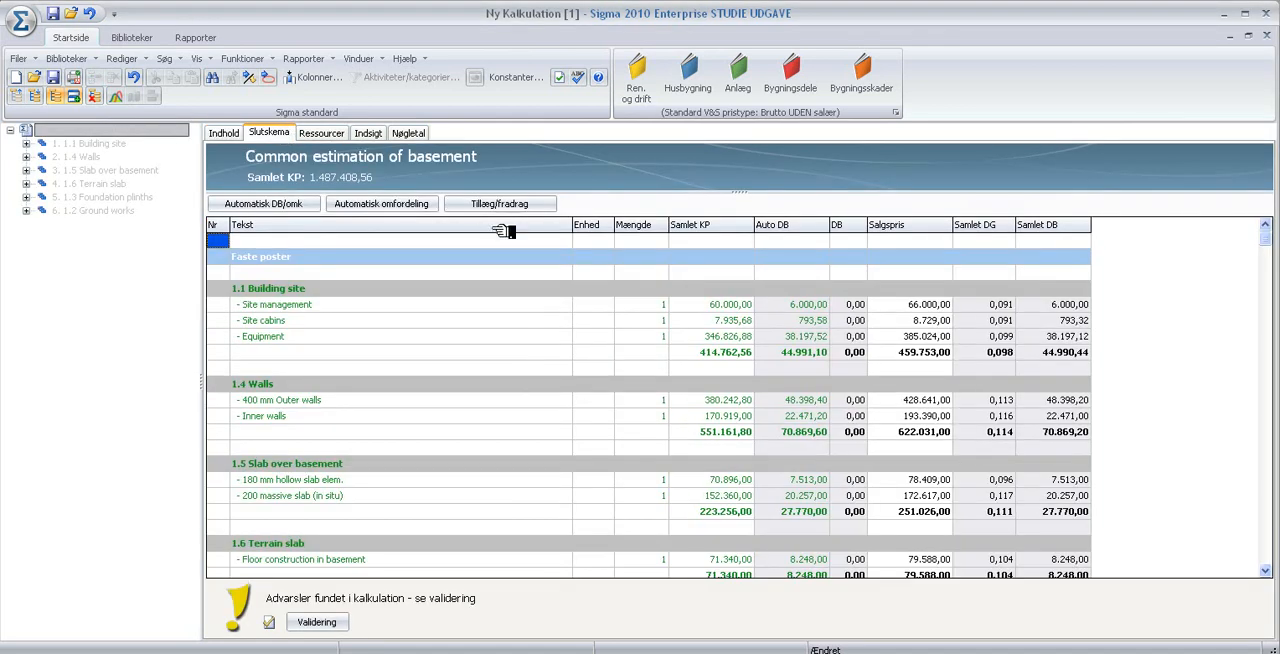
scroll(503, 231, down, 6)
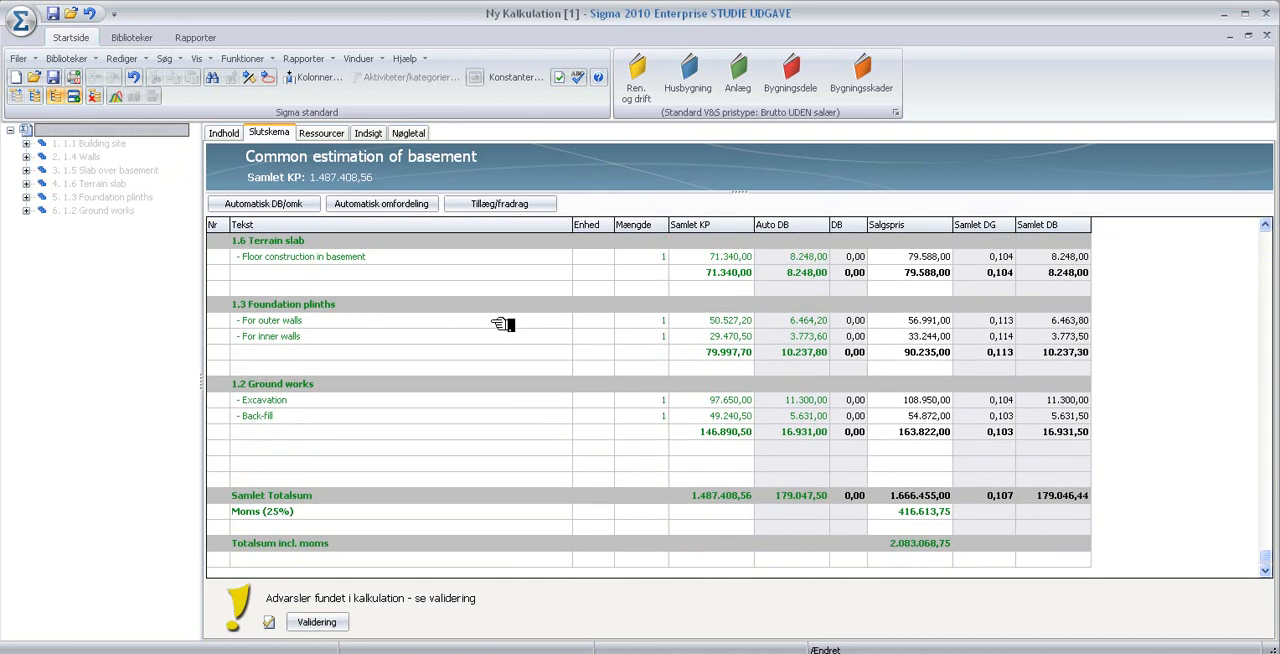
scroll(503, 326, up, 7)
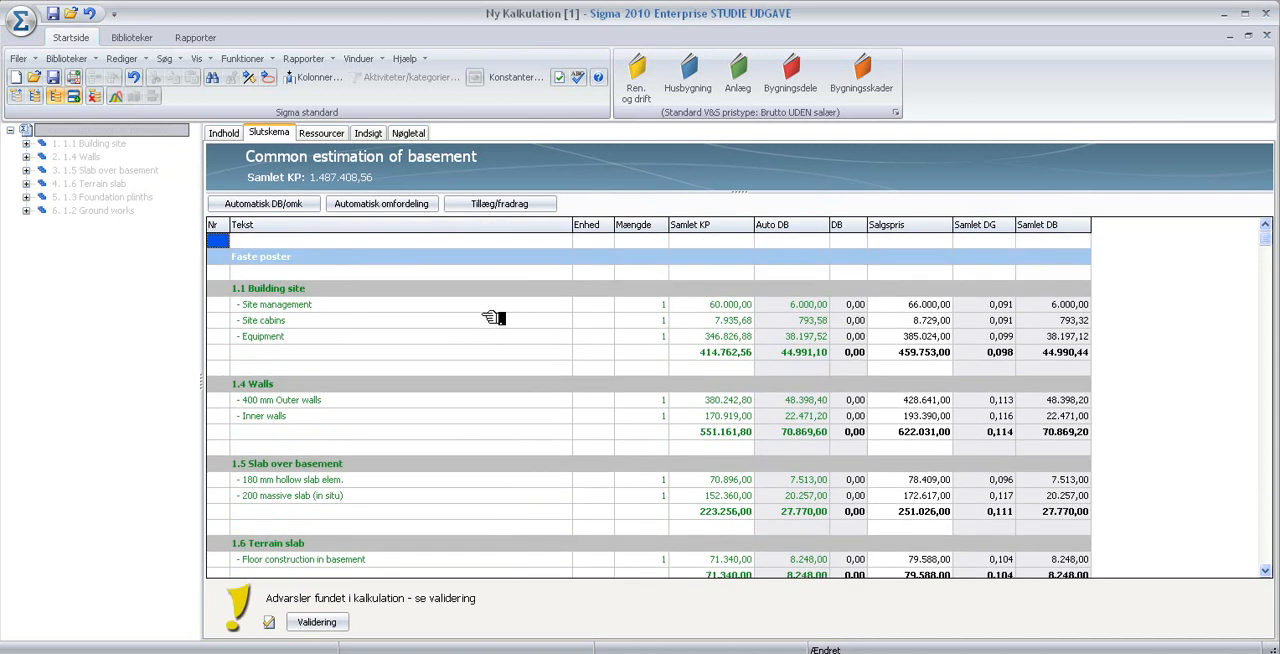
- Export the Slutskema of the common estimation to Excel from the current page
click(35, 59)
mouse_move(56, 234)
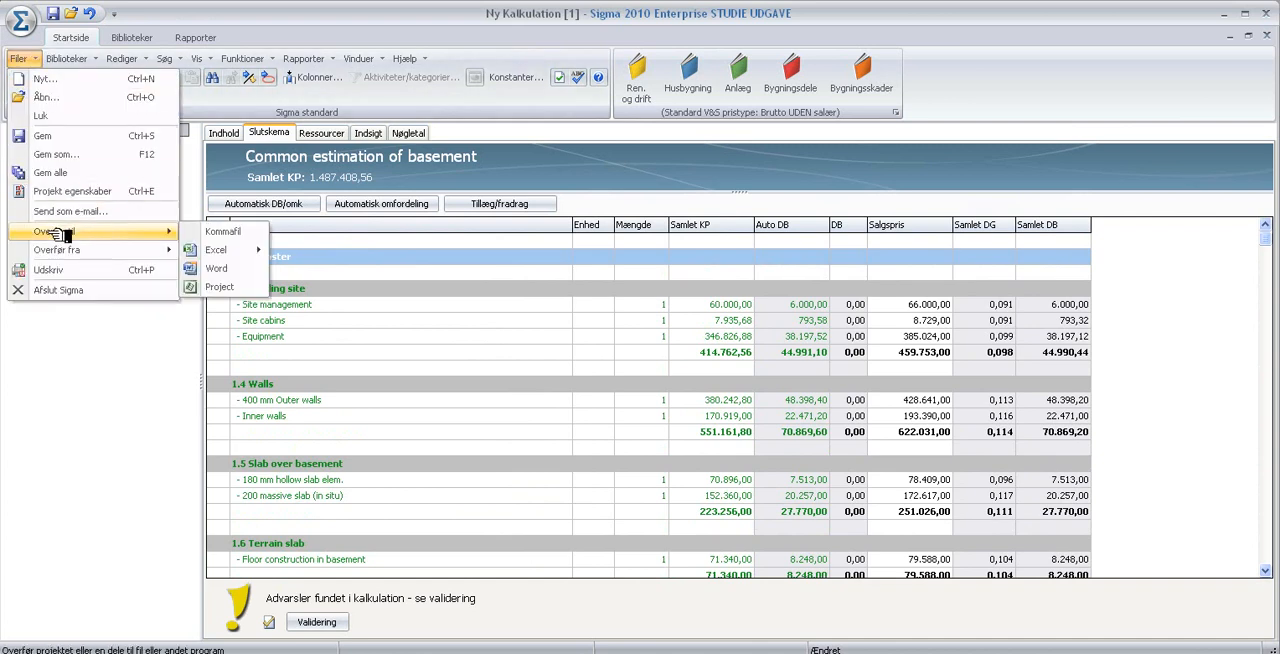
mouse_move(222, 255)
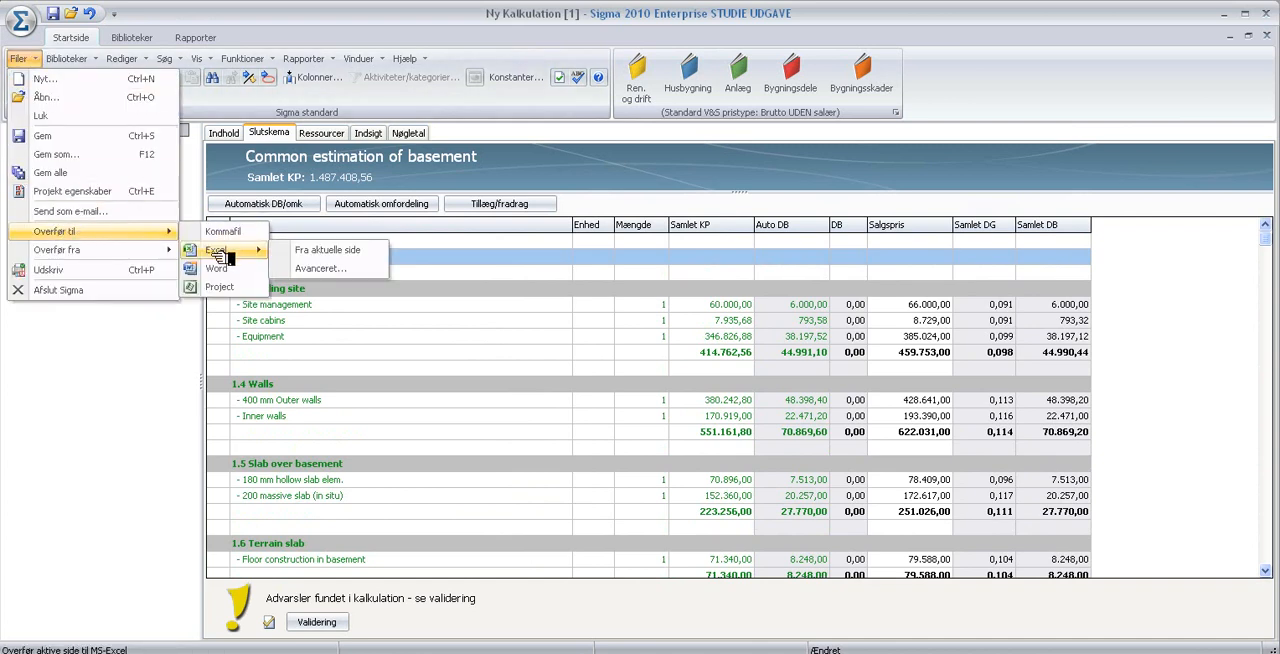
click(320, 254)
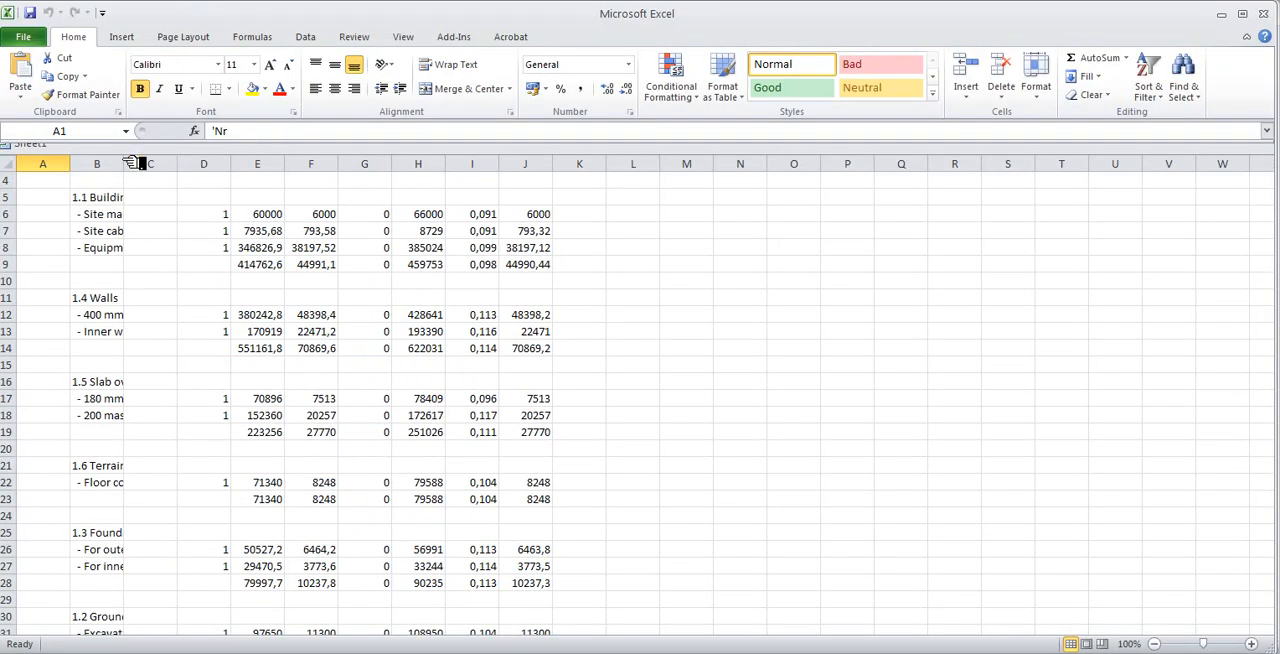
- Widen the Tekst column B to fit the activity names and widen the Salgspris column H
drag(131, 165, 240, 170)
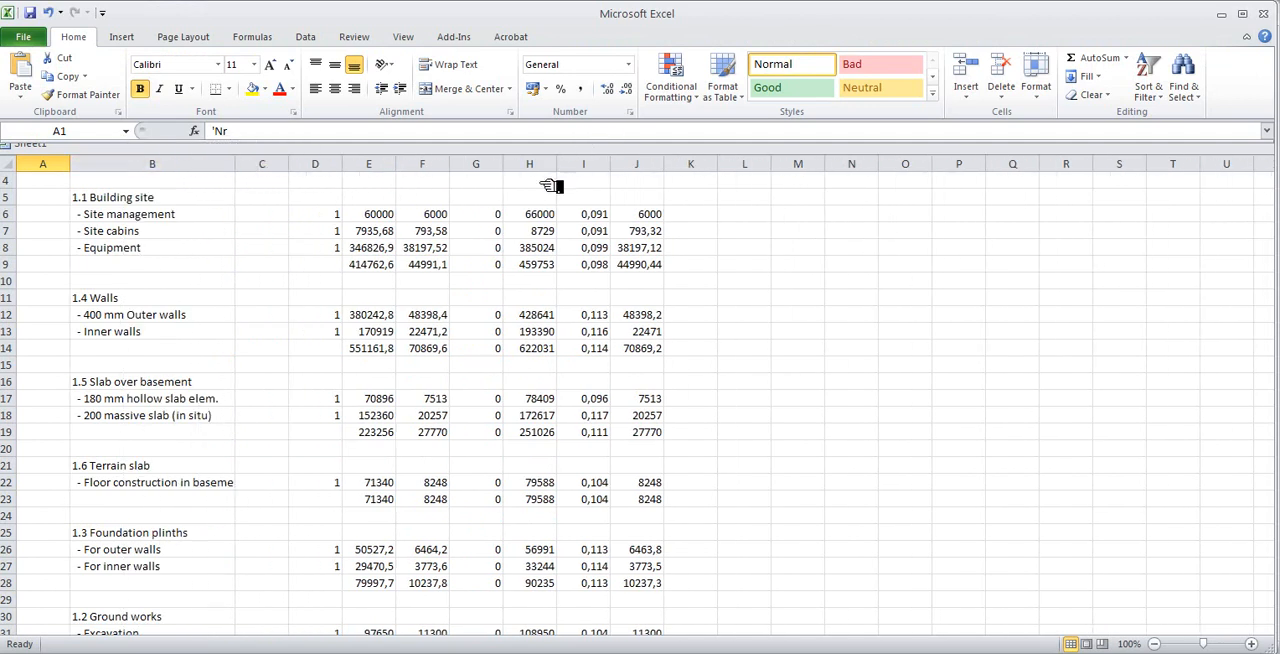
scroll(505, 213, up, 1)
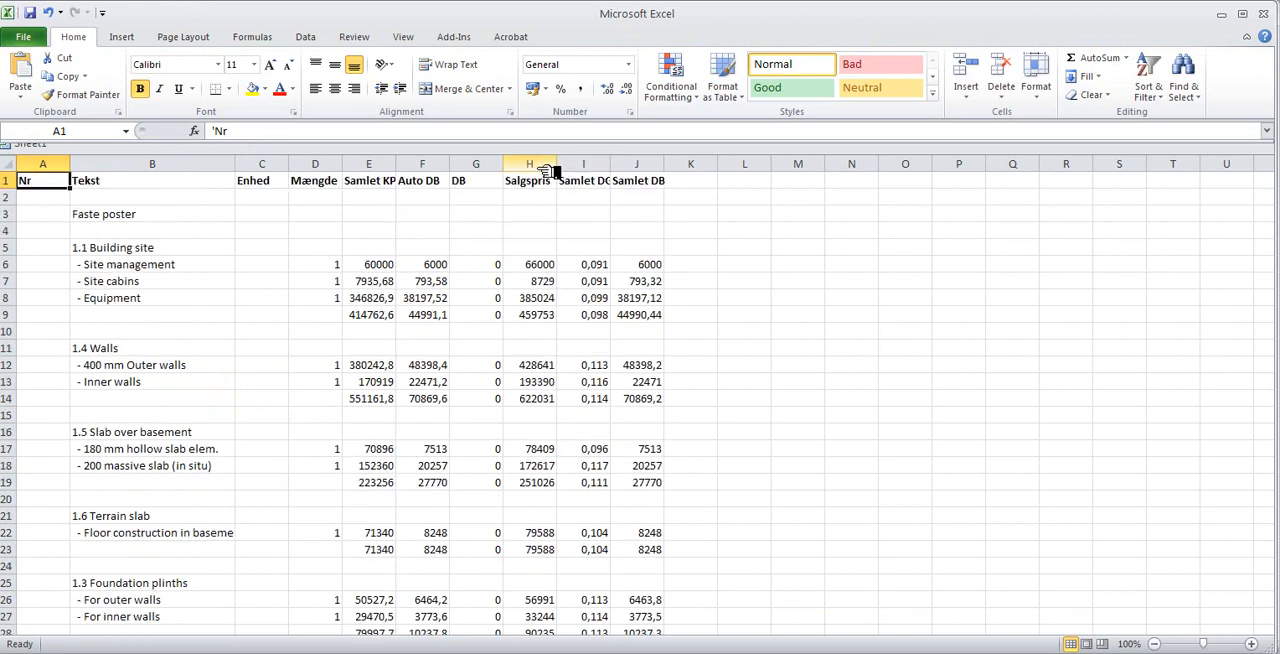
click(529, 163)
mouse_move(591, 172)
mouse_down()
mouse_move(620, 171)
mouse_move(605, 172)
mouse_up()
scroll(588, 231, down, 6)
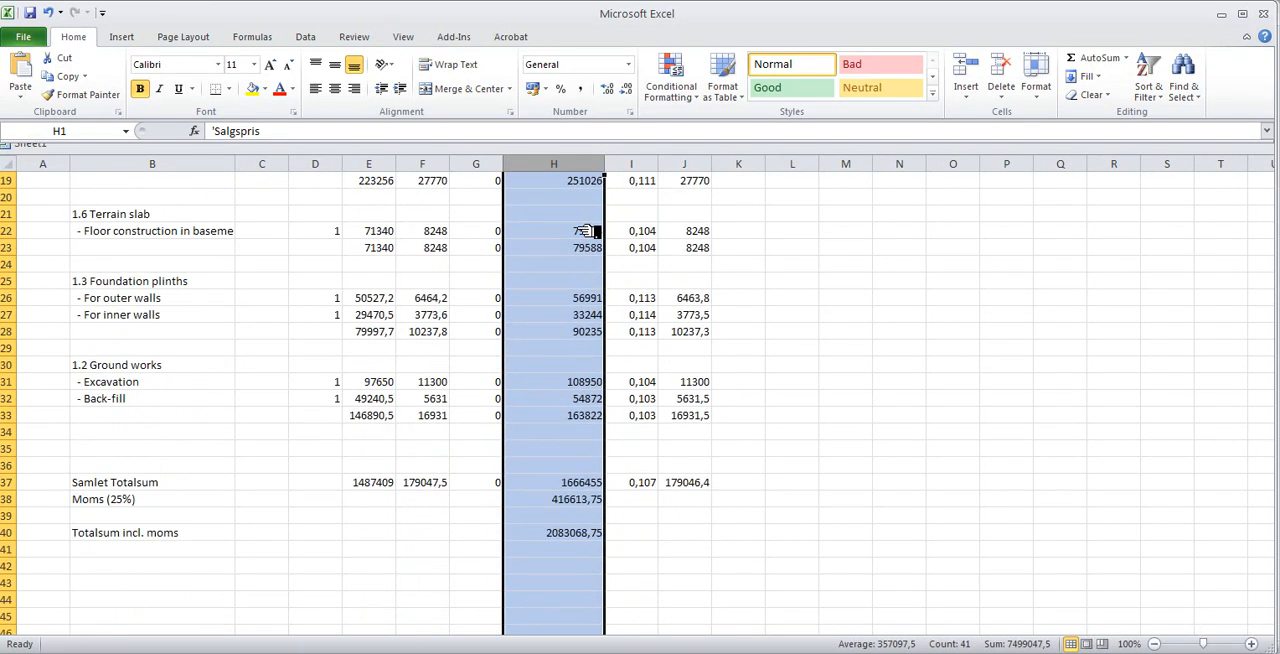
scroll(572, 275, up, 6)
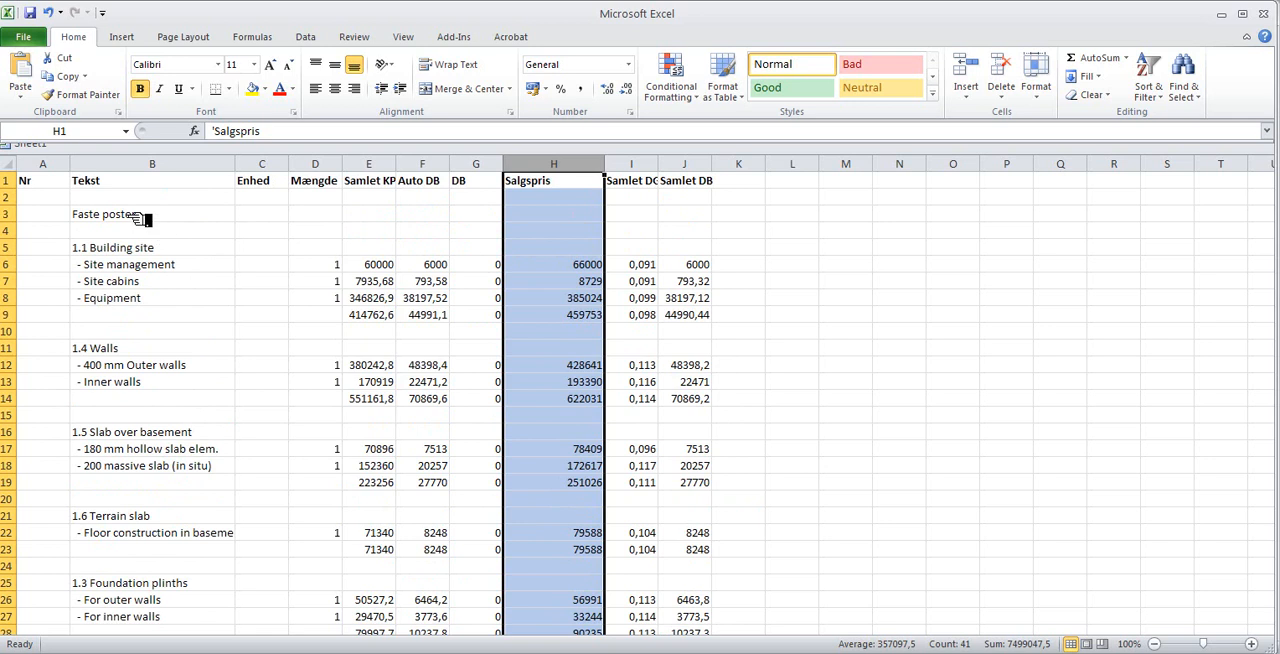
- Examine the activity names in B5:B27 and the Building site sales prices in H6:H8
drag(138, 247, 147, 621)
right_click(172, 438)
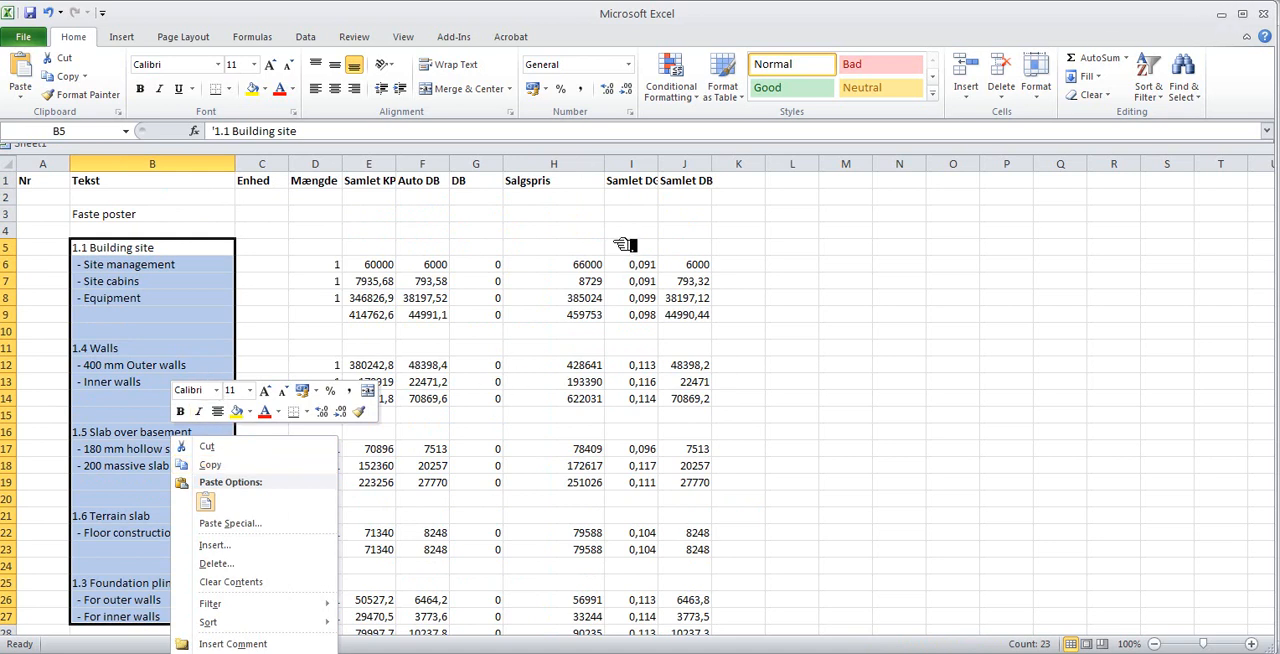
key(Escape)
click(585, 268)
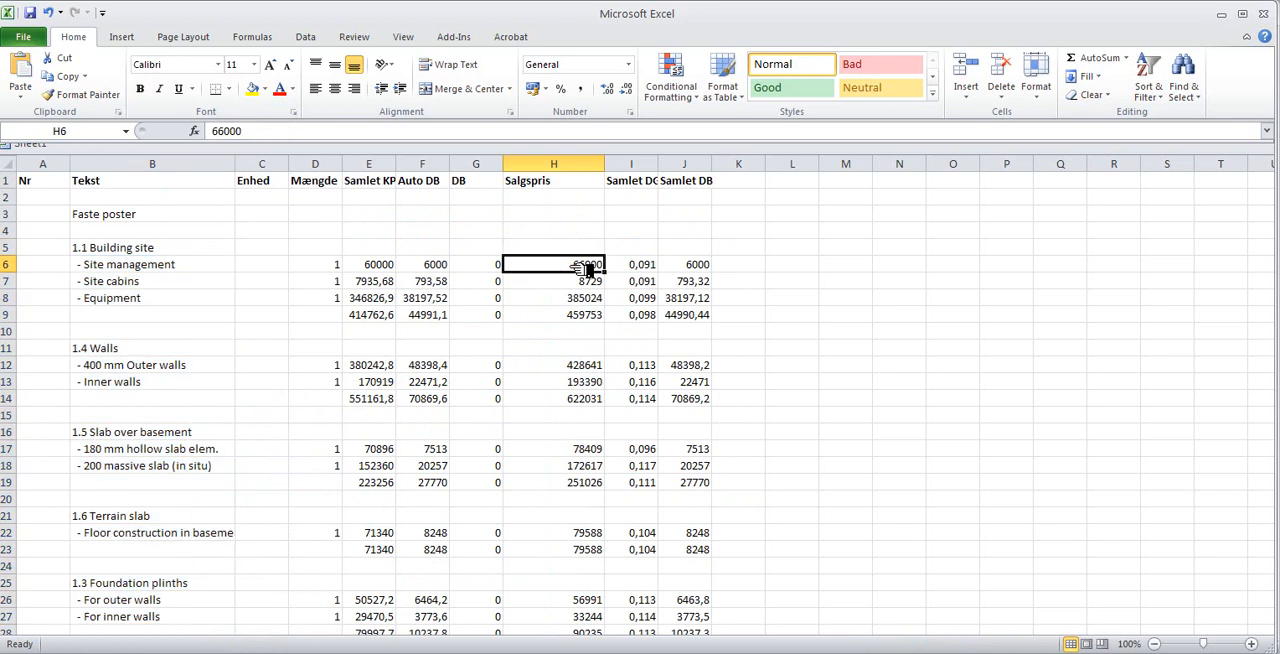
drag(587, 268, 587, 298)
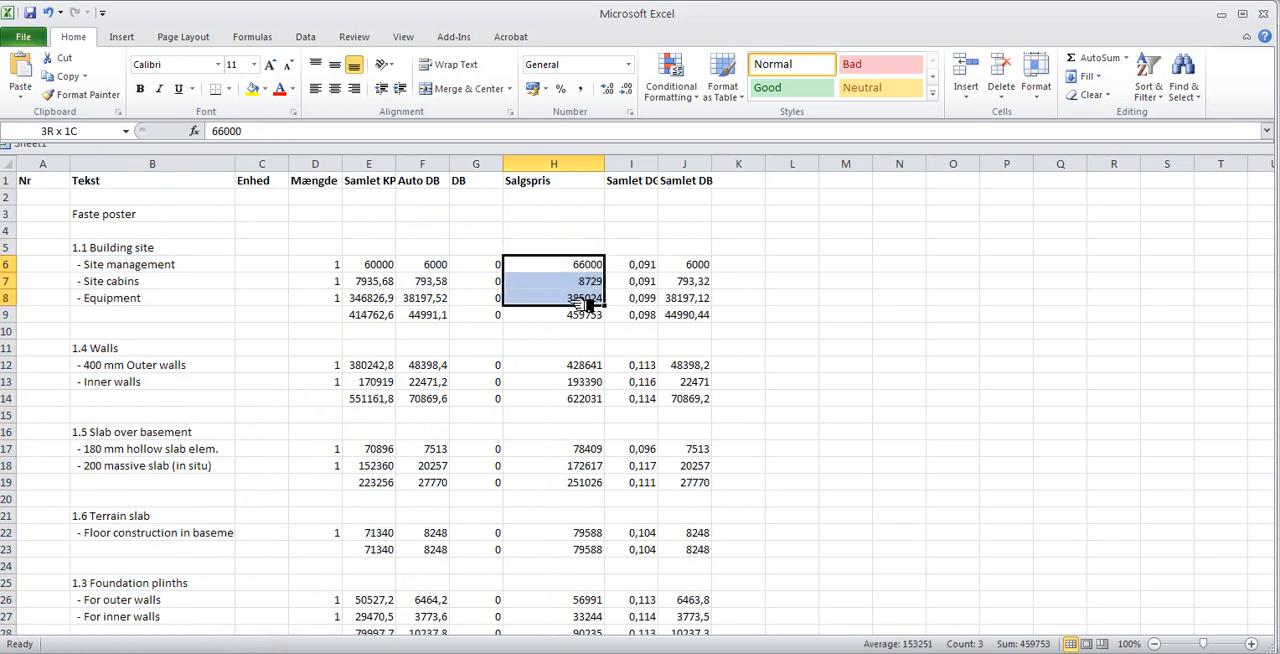
click(172, 298)
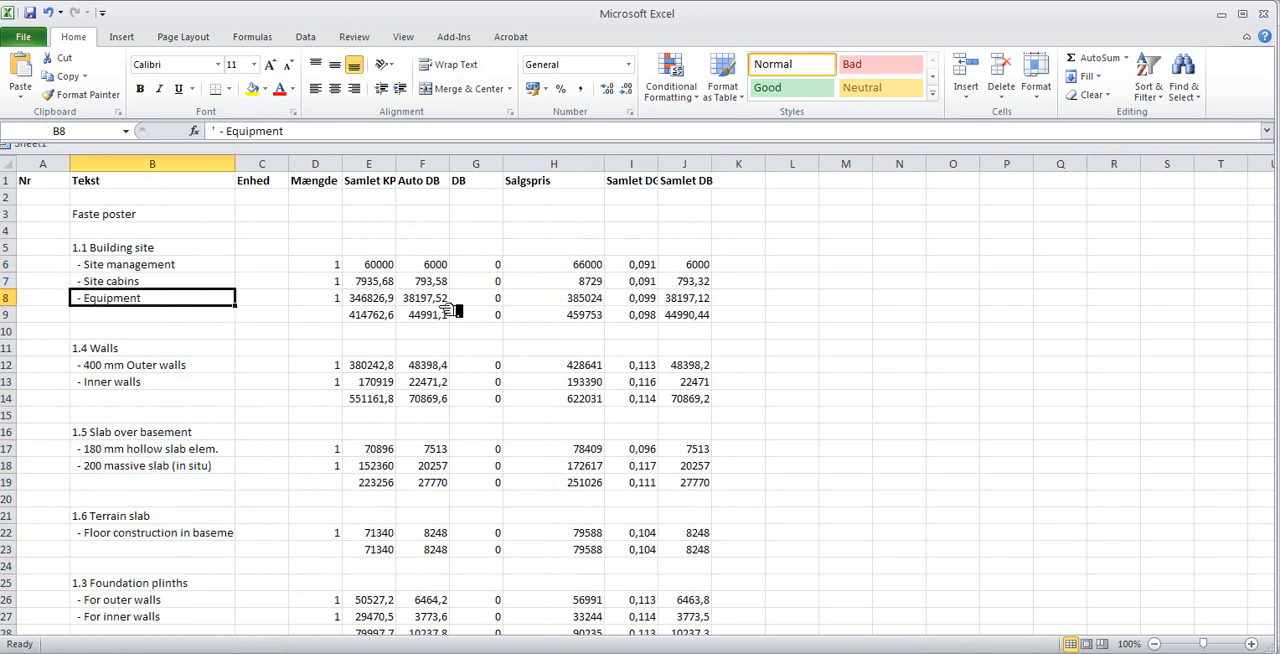
- Compare the subtotal rows 9 and 14 for Building site and Walls with the individual Salgspris values
drag(385, 315, 716, 317)
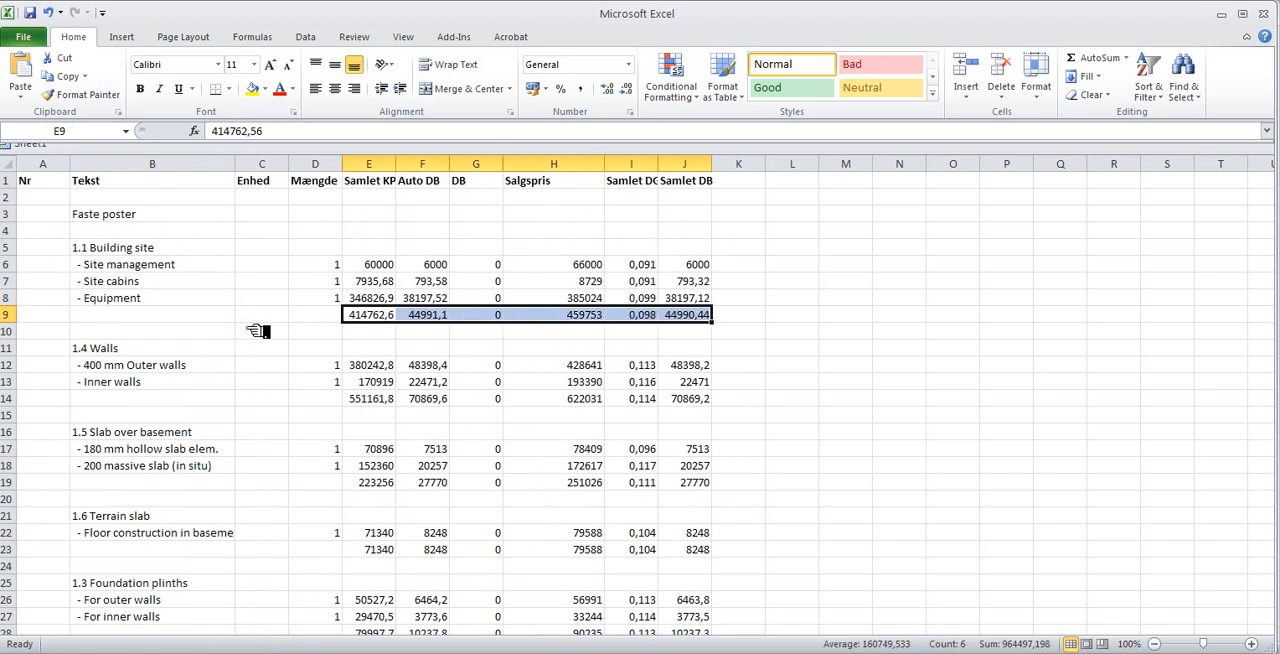
drag(364, 400, 523, 400)
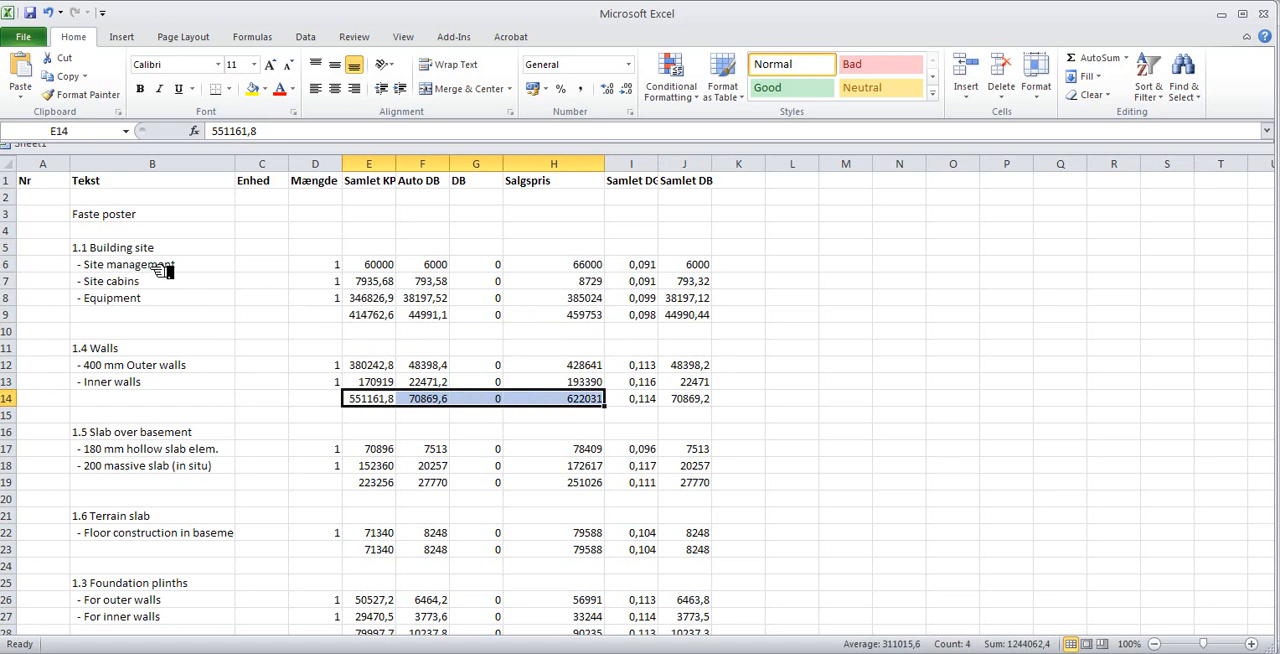
drag(586, 267, 590, 300)
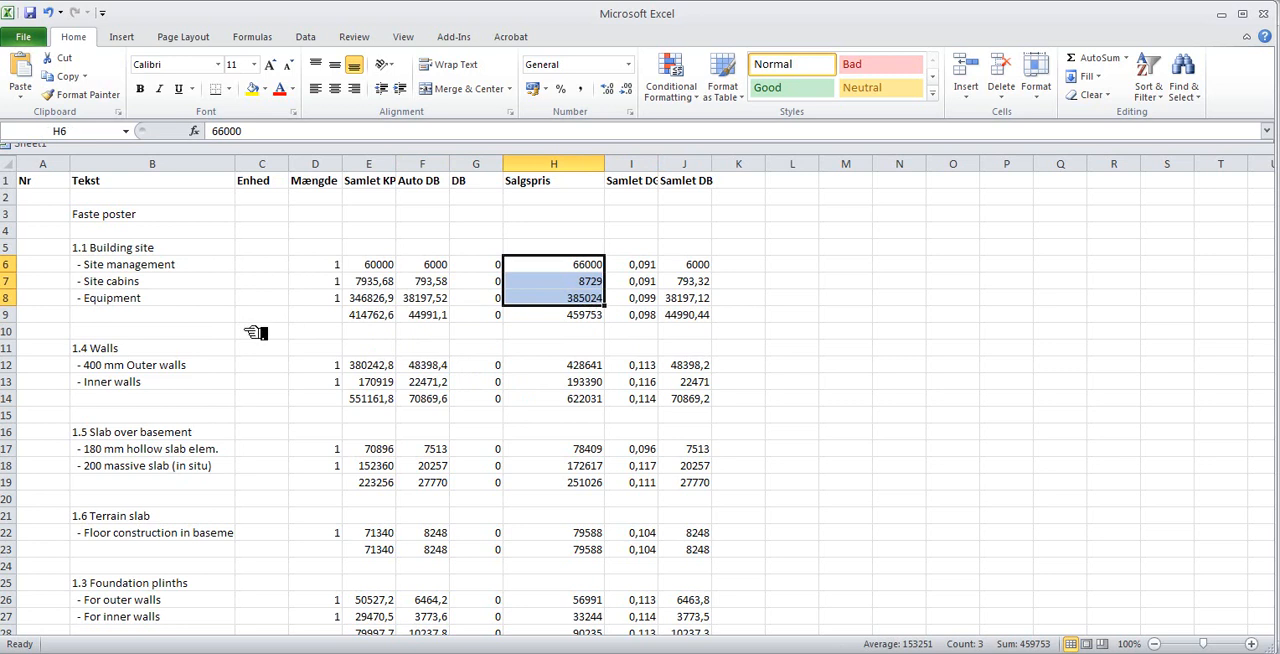
drag(383, 320, 740, 316)
drag(368, 400, 706, 400)
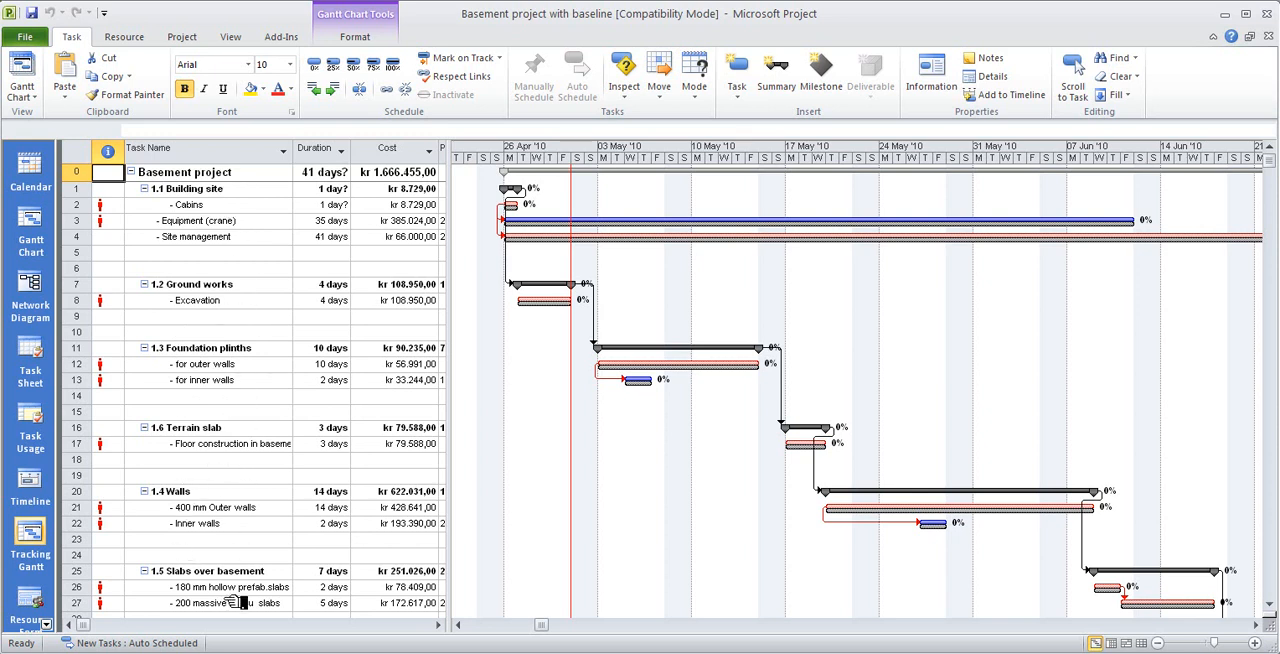
- In Microsoft Project, insert a Cost column before the existing one in the task table and select the costs of tasks 2 to 4
click(393, 156)
right_click(390, 154)
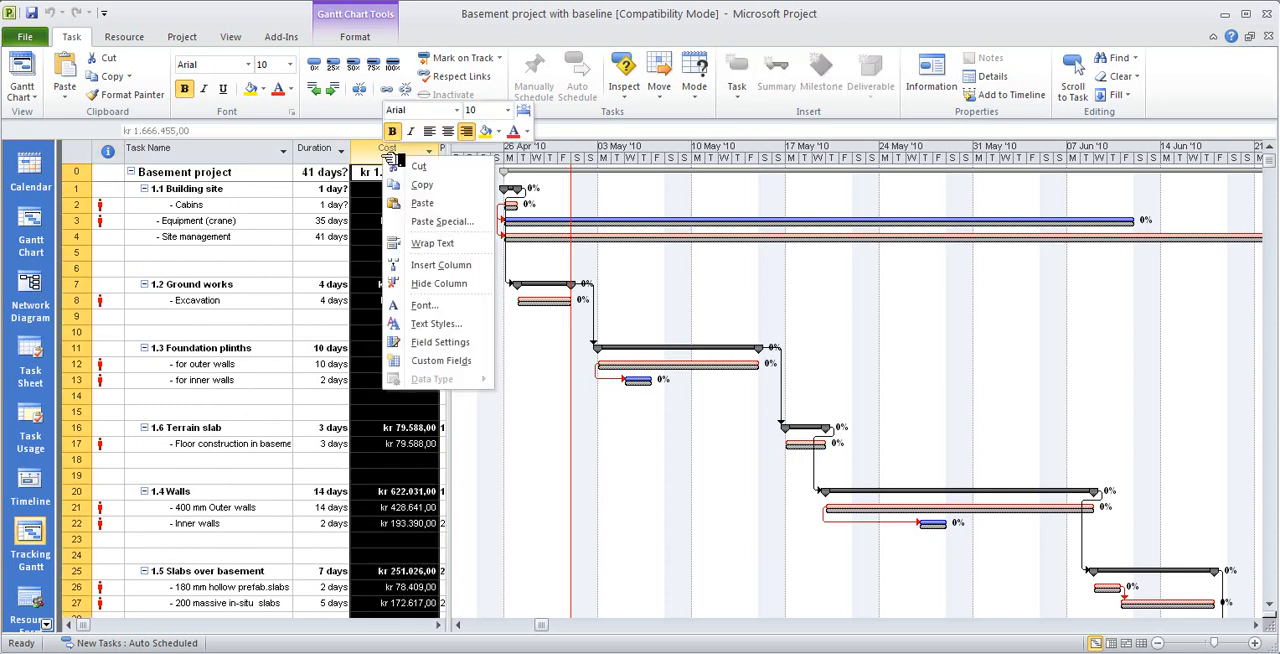
click(425, 268)
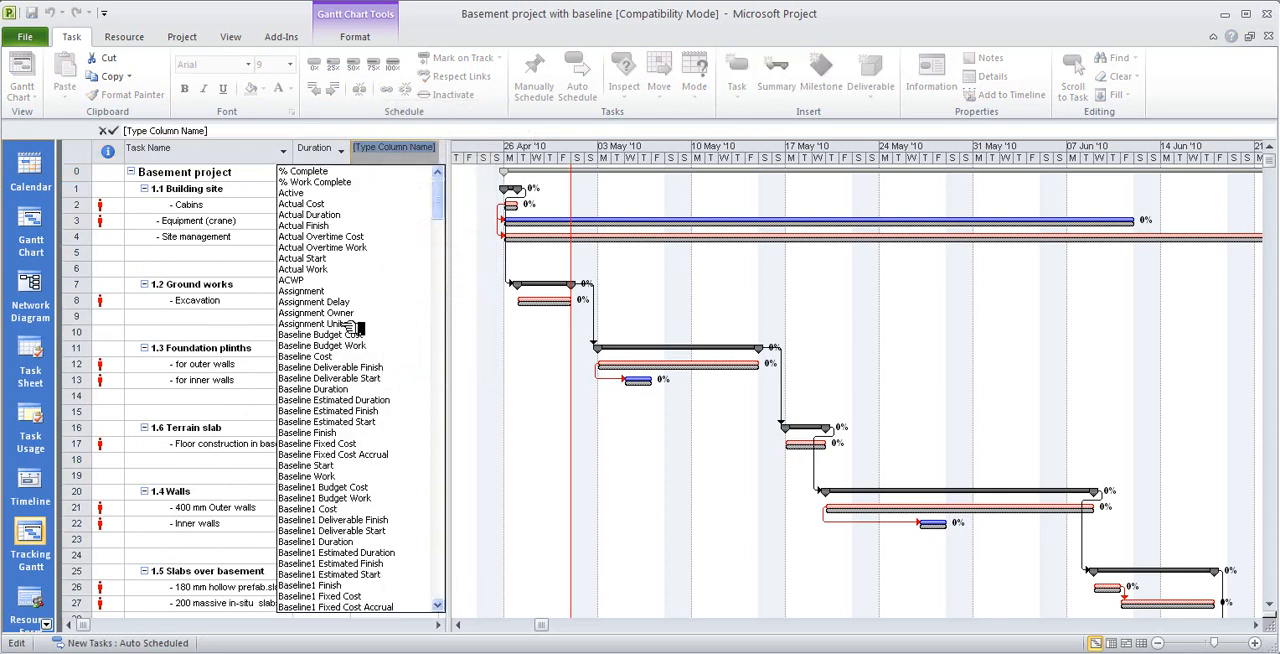
text(confirmed)
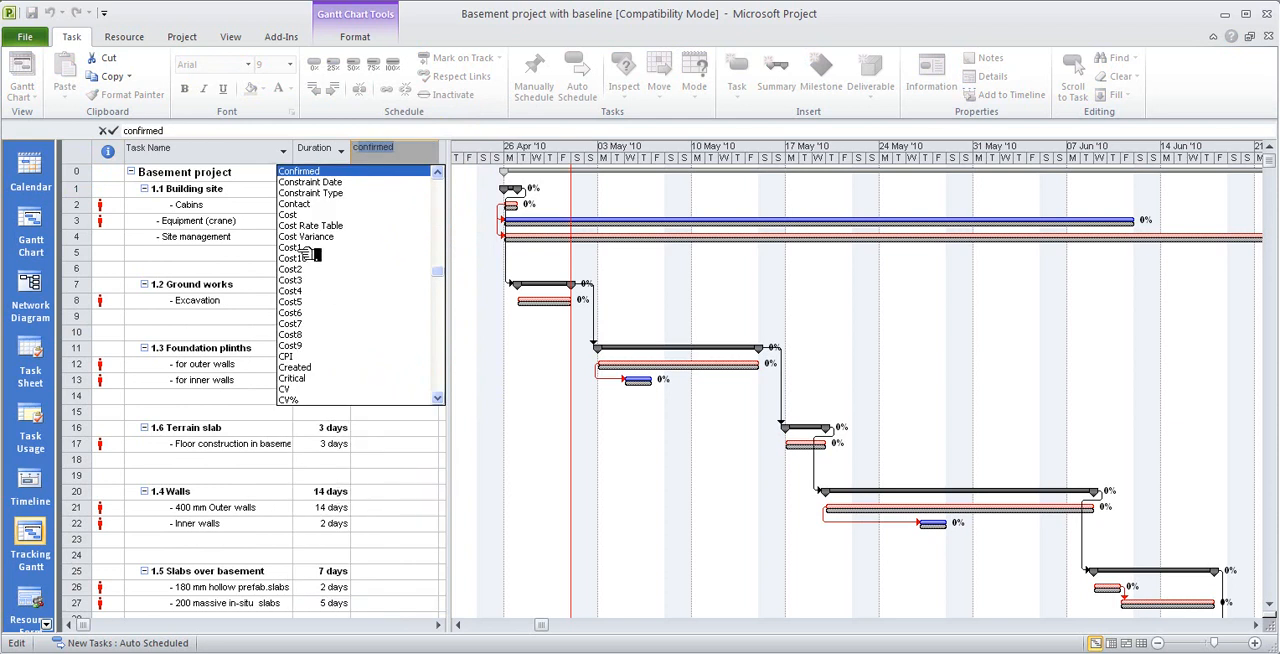
key(Escape)
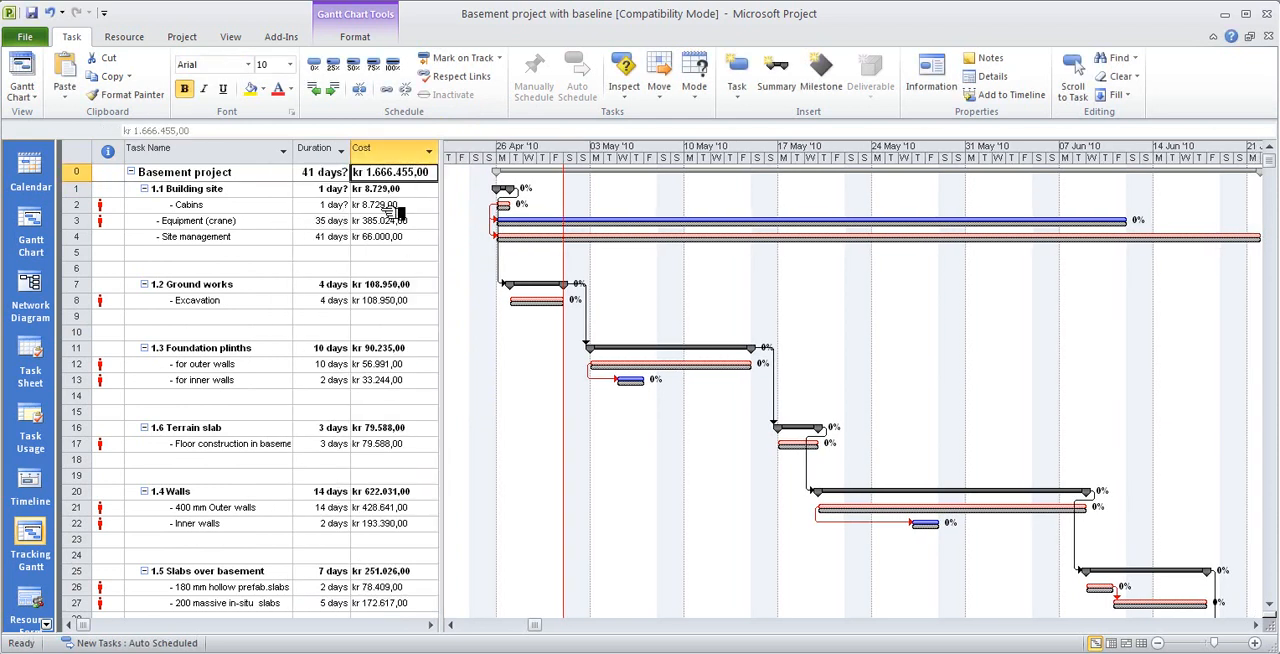
drag(388, 208, 393, 240)
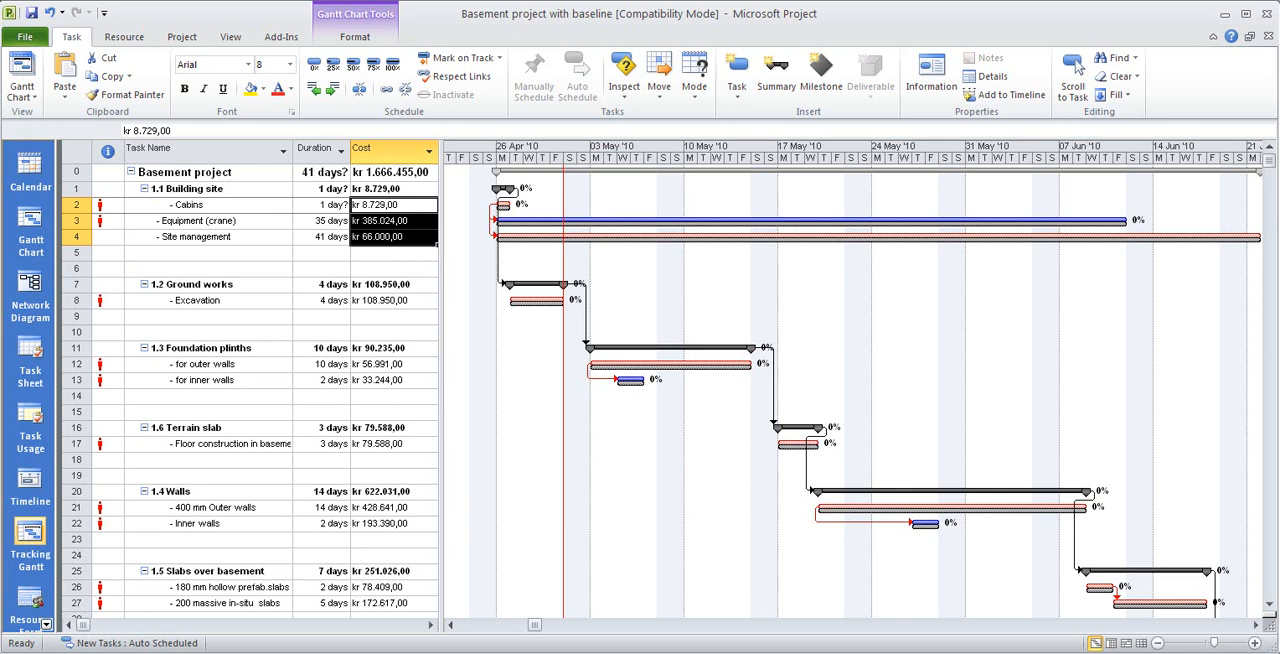
- Compare the Site cabins and Equipment sales prices in H7:H8 of the Excel sheet with the task costs in Microsoft Project
key(alt+Tab)
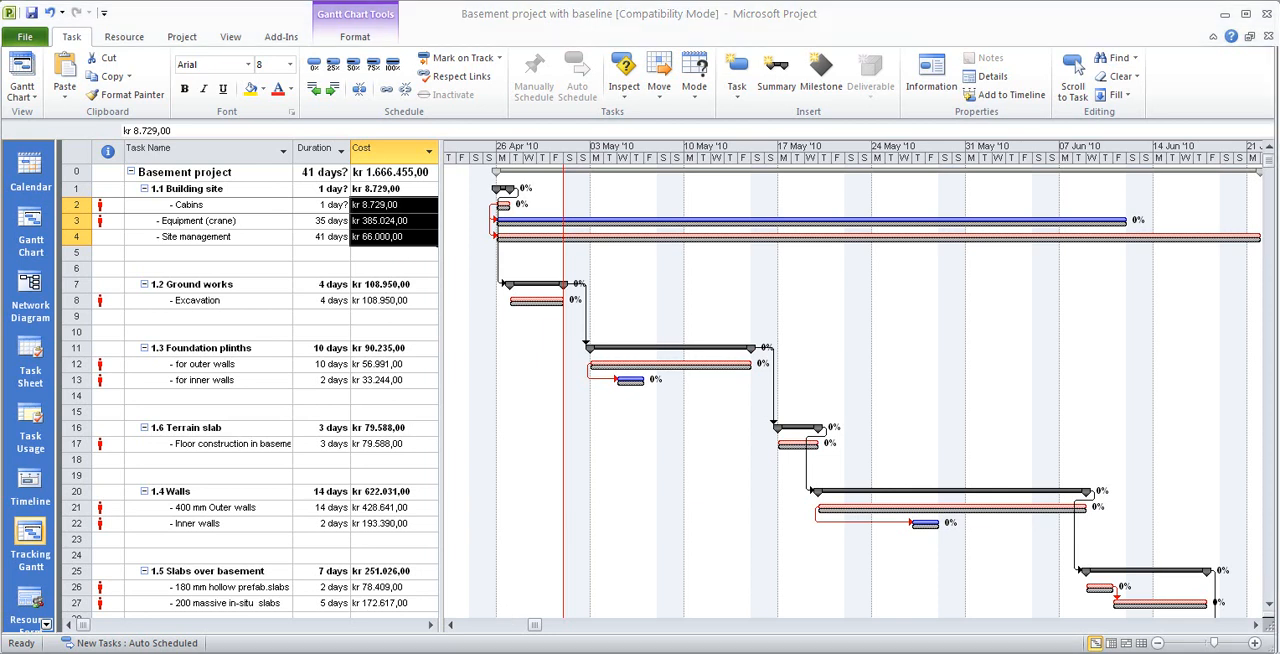
drag(588, 281, 588, 298)
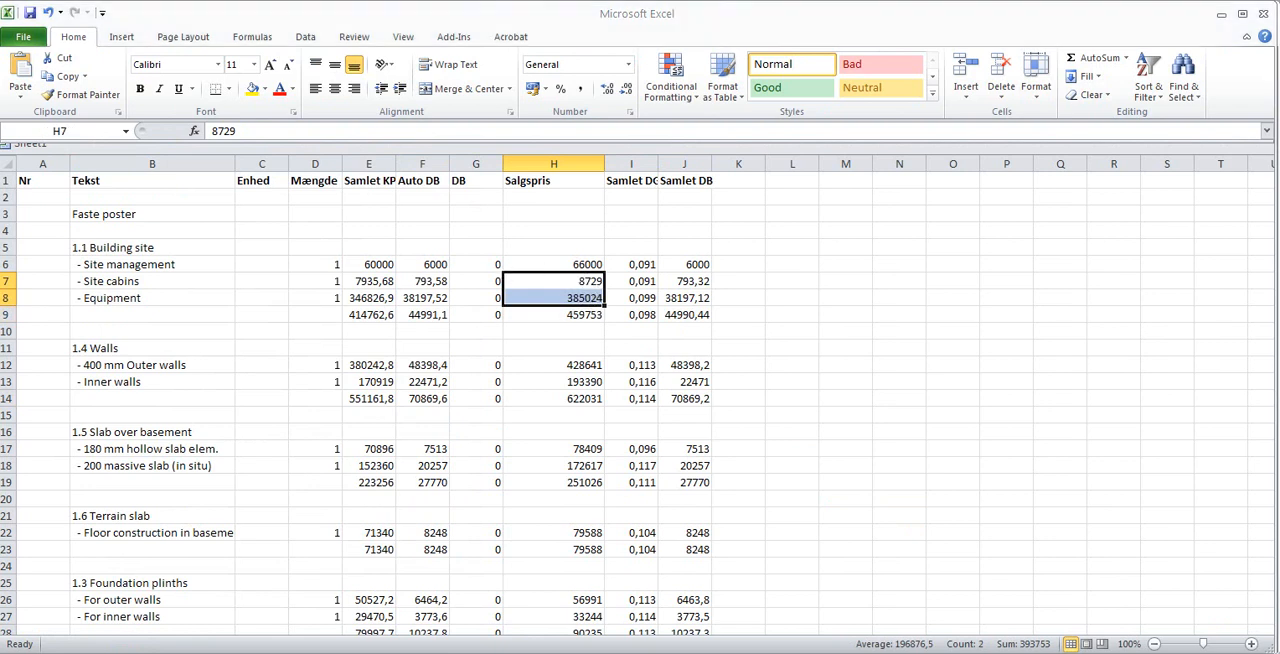
key(alt+Tab)
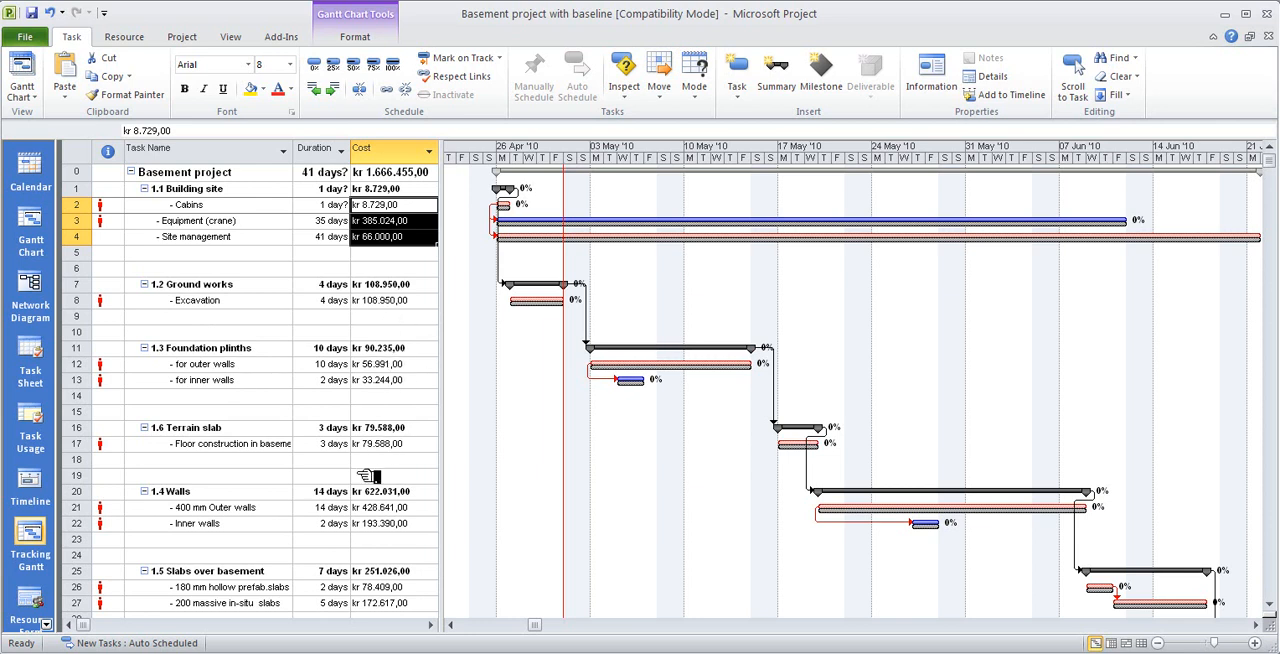
- Examine the Gantt timeline and temporarily widen the task table to view the second Cost column and the Predecessors column
click(1256, 625)
click(1256, 625)
click(1256, 625)
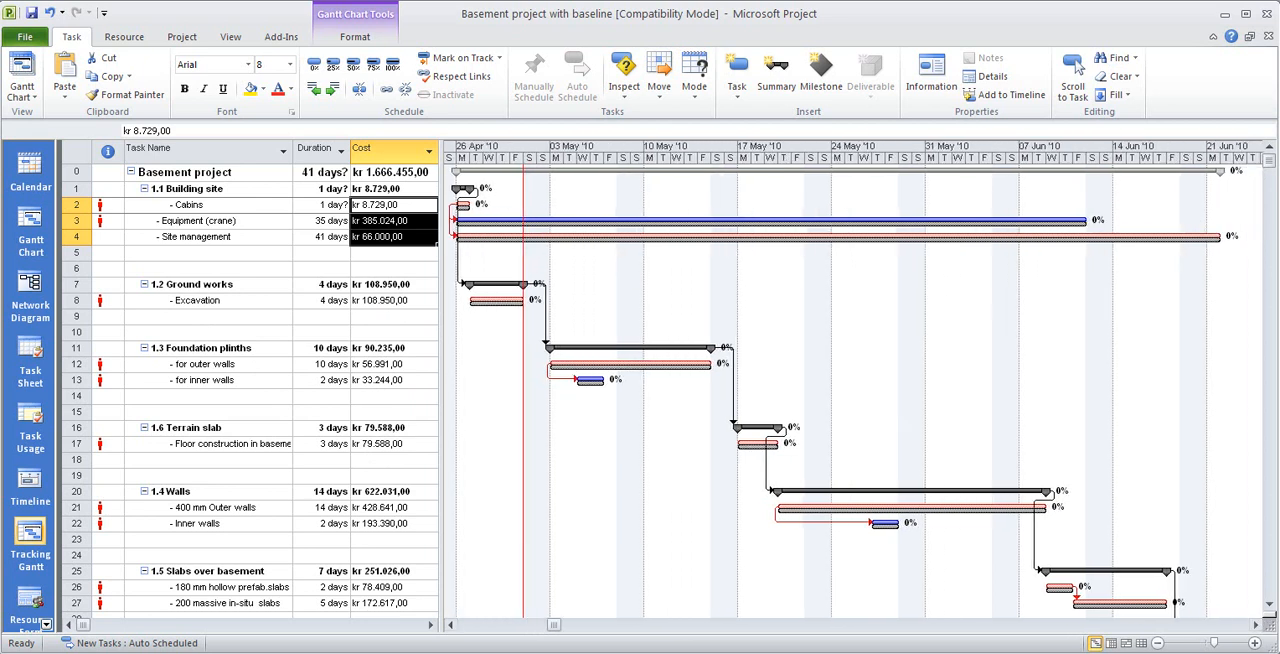
click(450, 625)
click(450, 625)
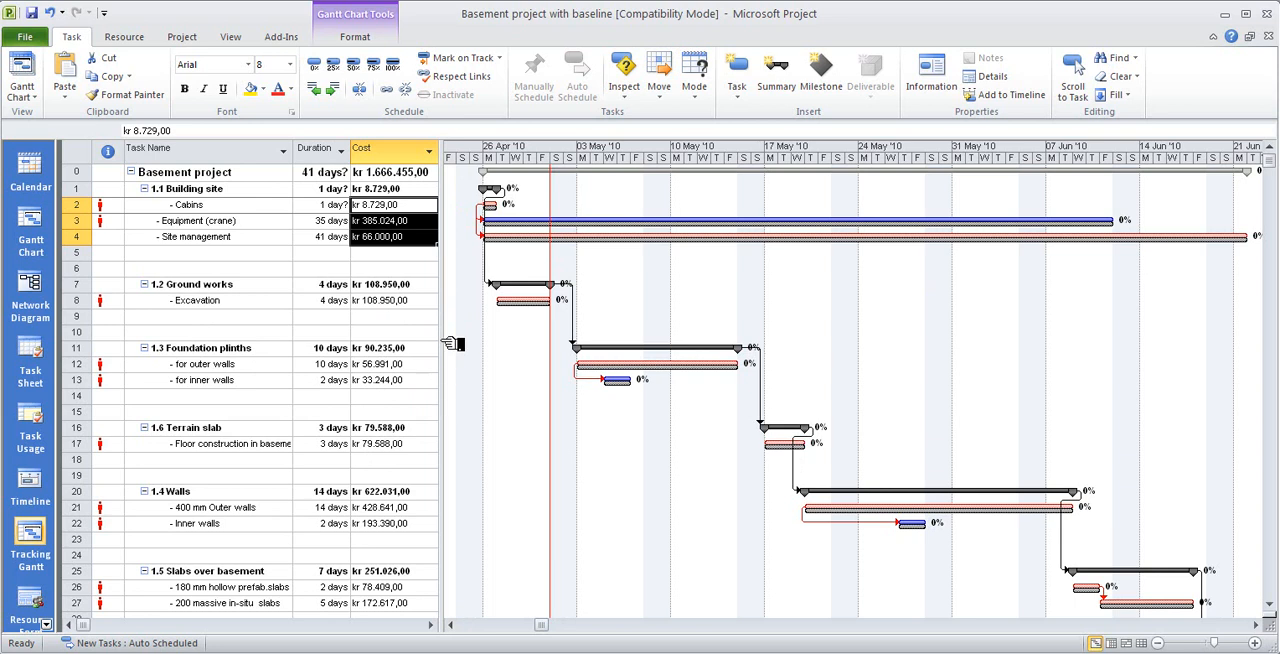
drag(449, 344, 604, 337)
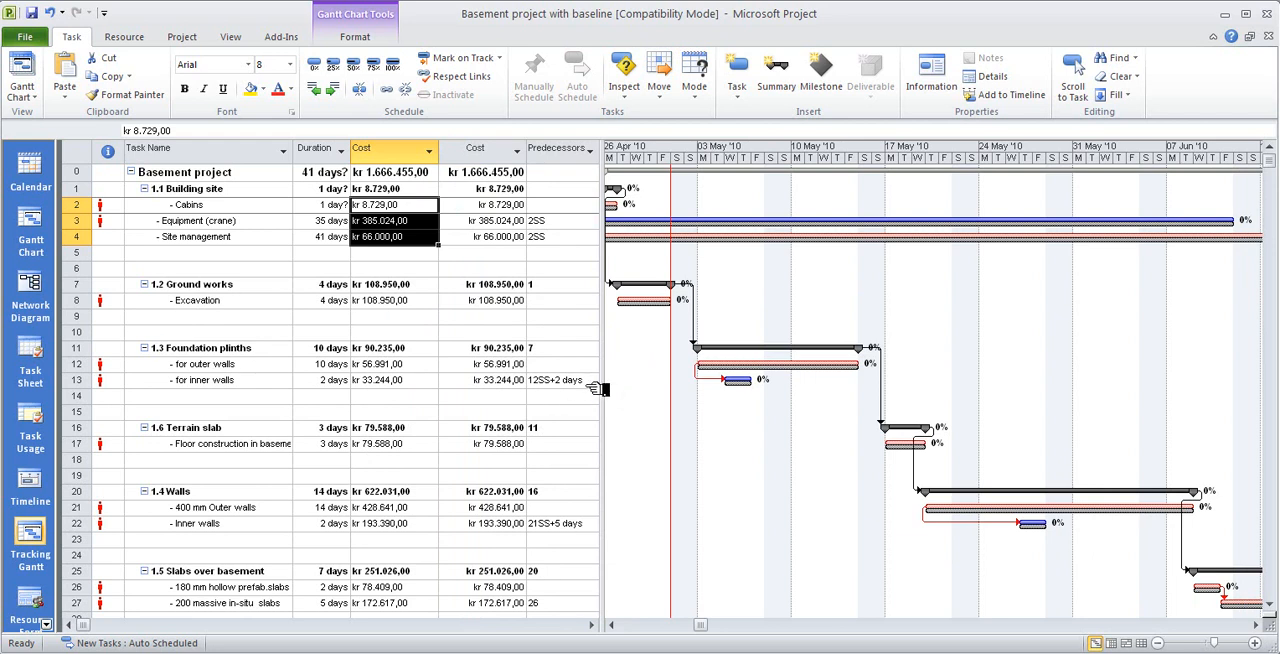
drag(600, 389, 461, 436)
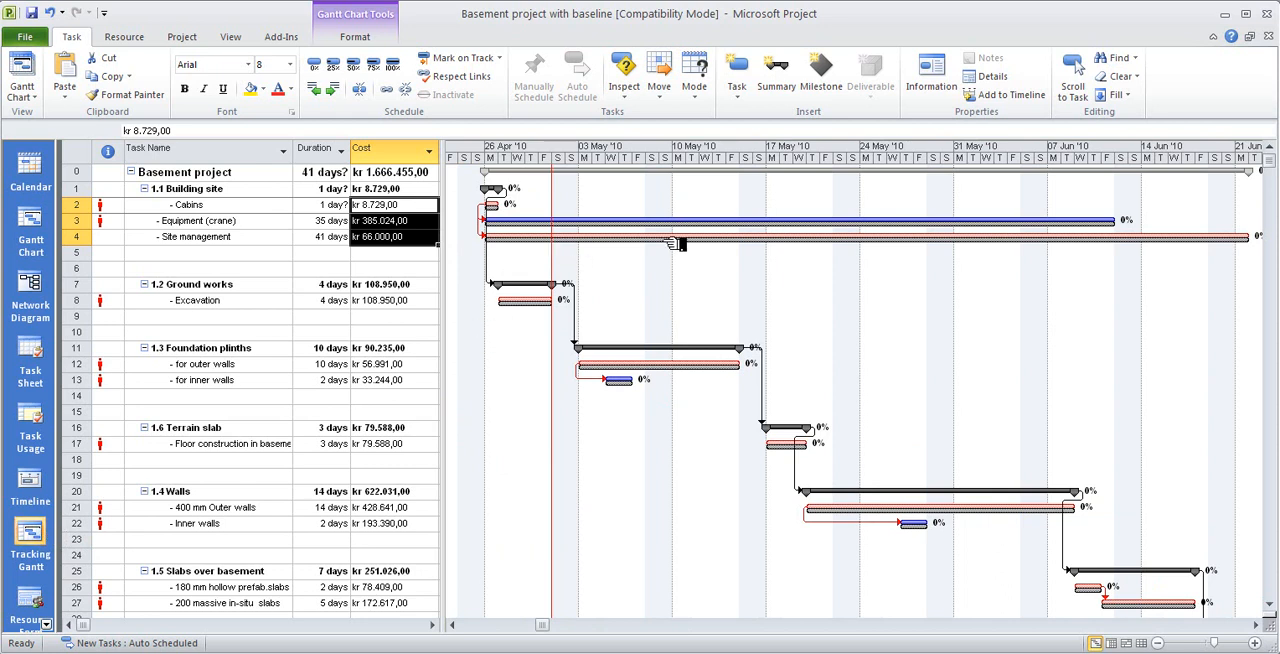
- Preview the Project Summary report from the Overview reports and return to the Gantt chart
click(180, 40)
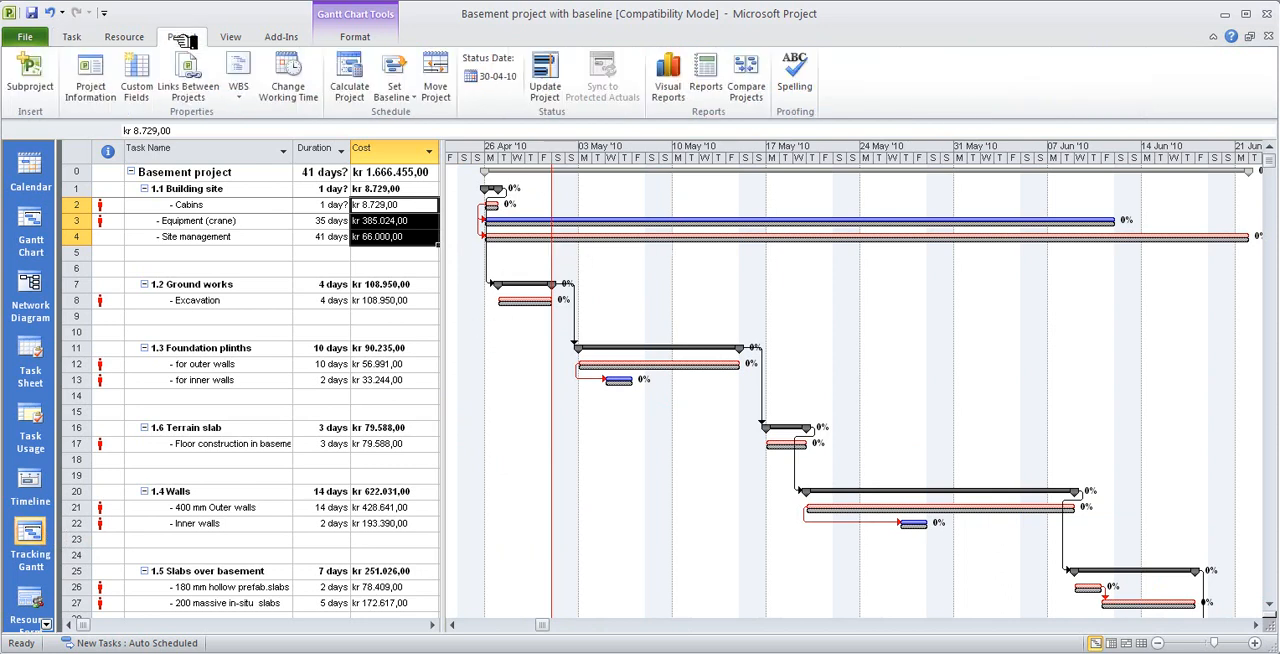
click(712, 88)
click(476, 97)
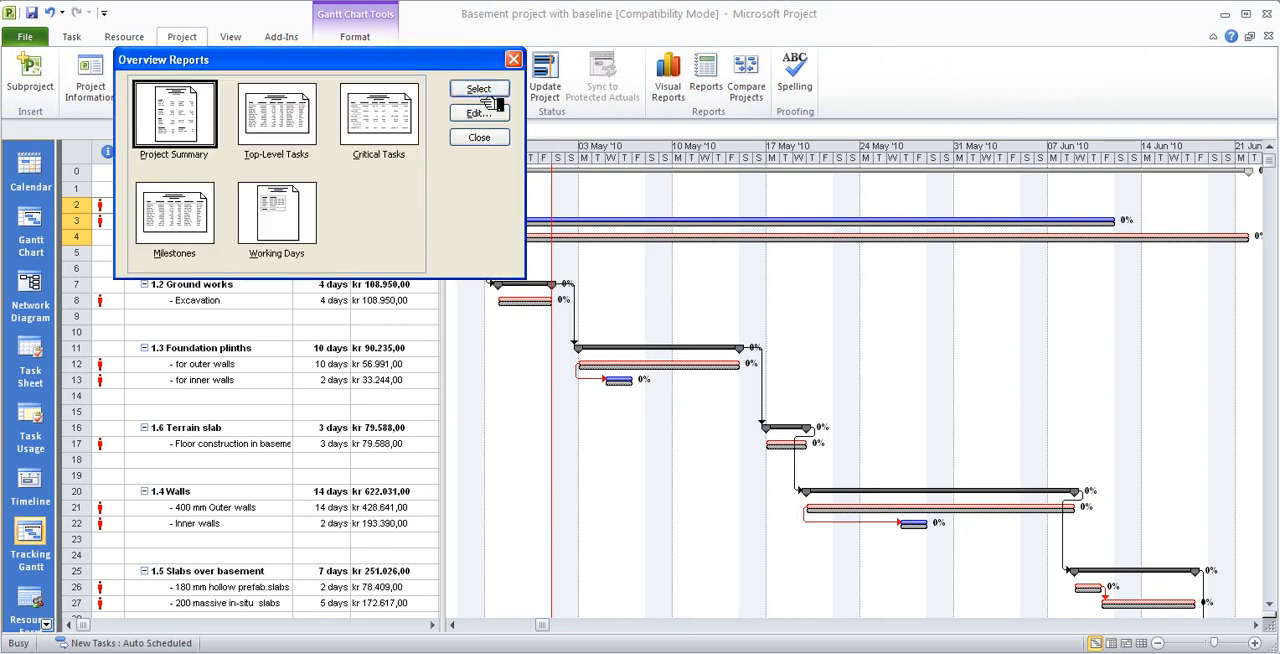
click(488, 92)
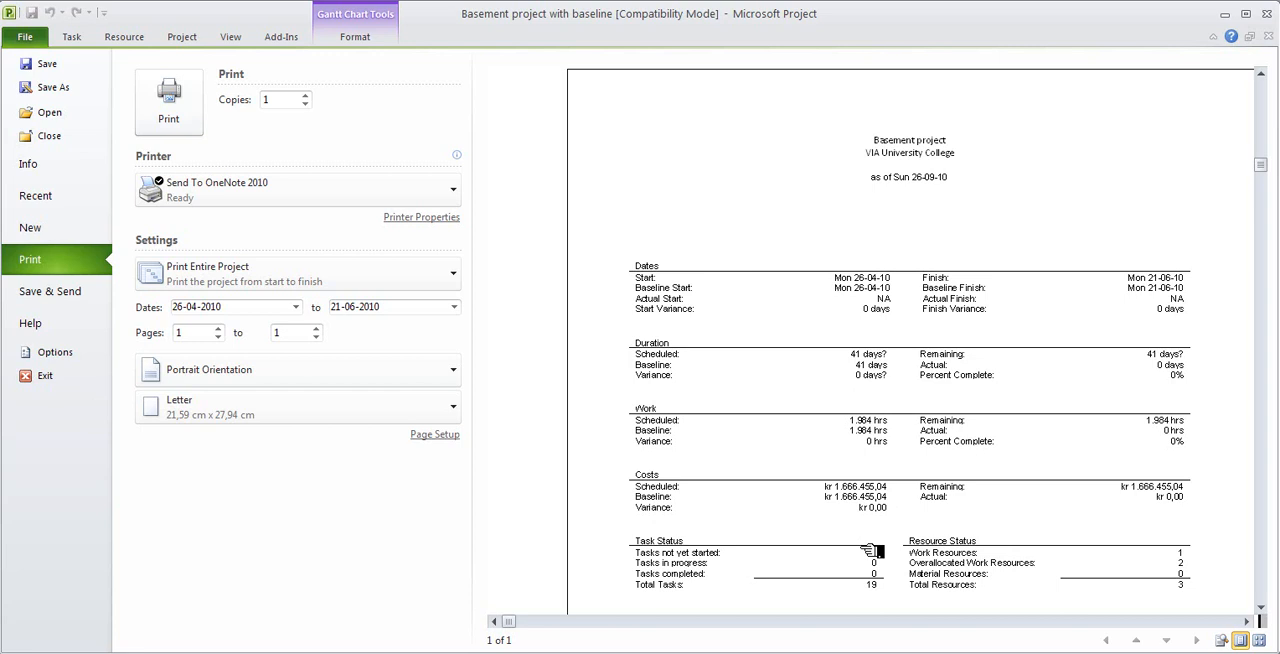
click(71, 36)
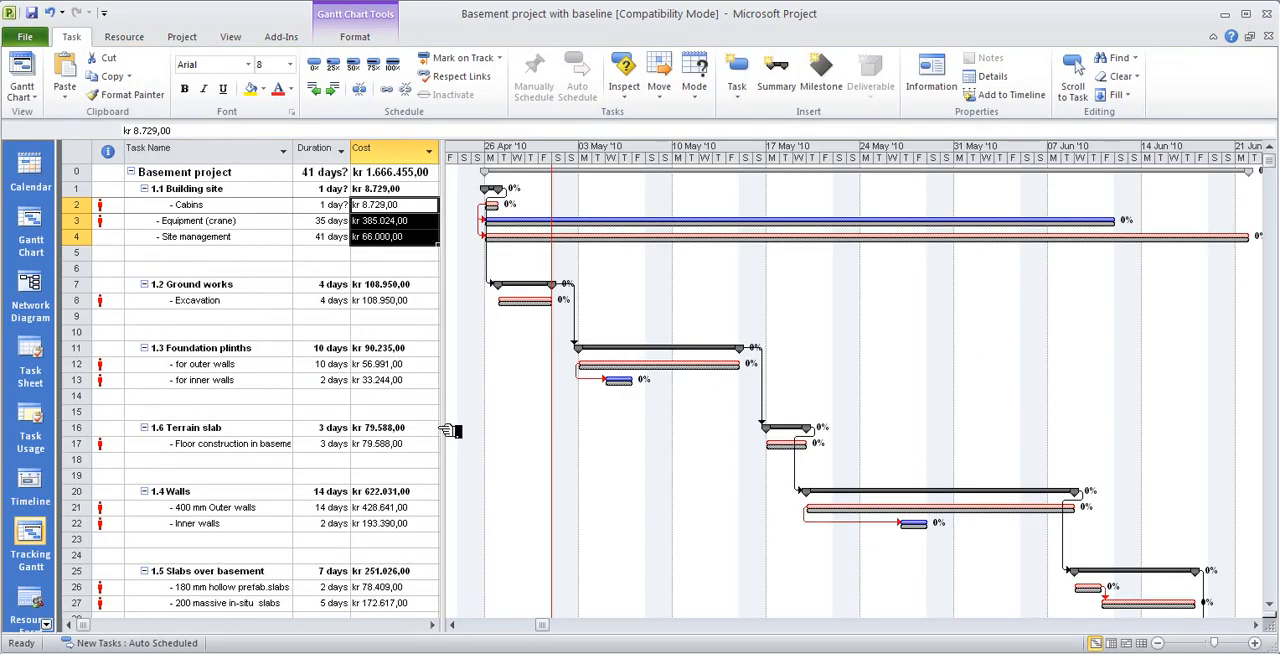